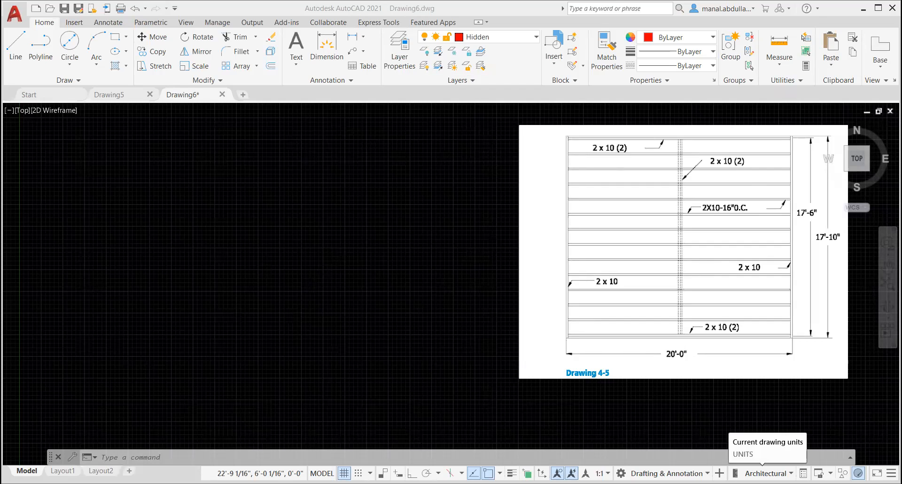
Step: Examine the drawing's current unit type and the length, angle and insertion settings in Drawing Units
left_click(766, 473)
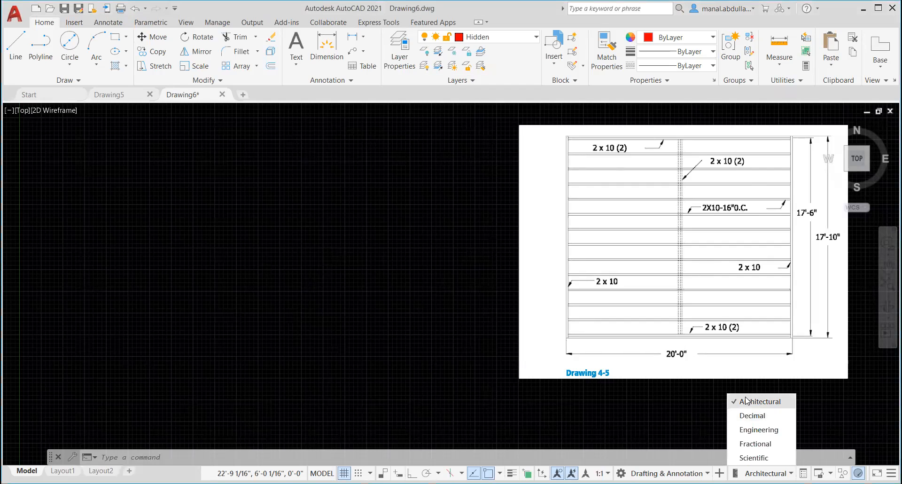
left_click(663, 427)
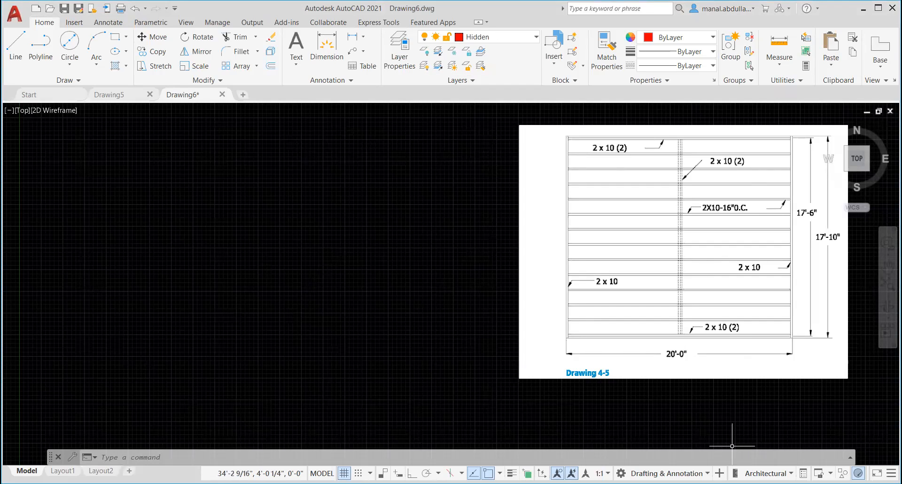
left_click(891, 473)
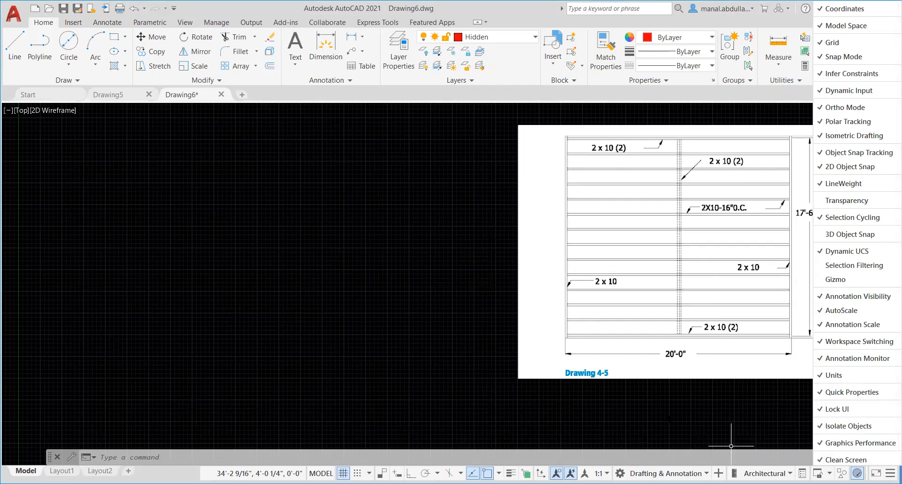
left_click(731, 445)
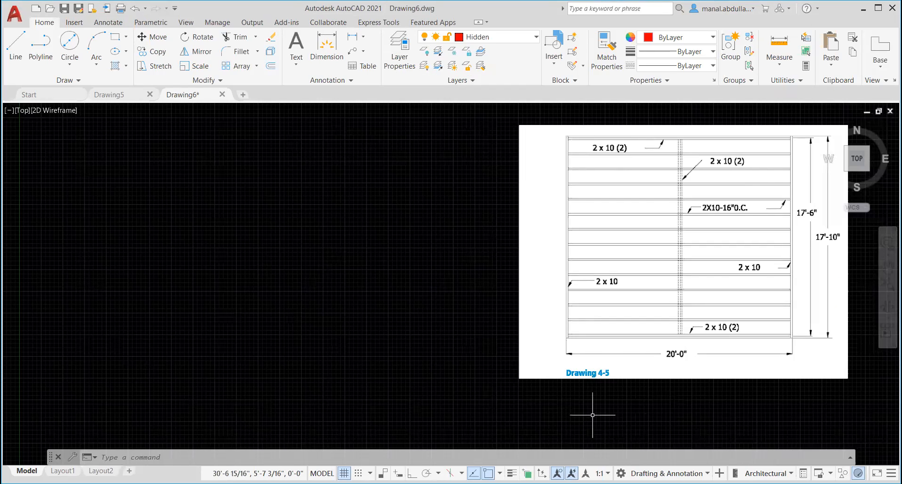
left_click(295, 455)
type("units")
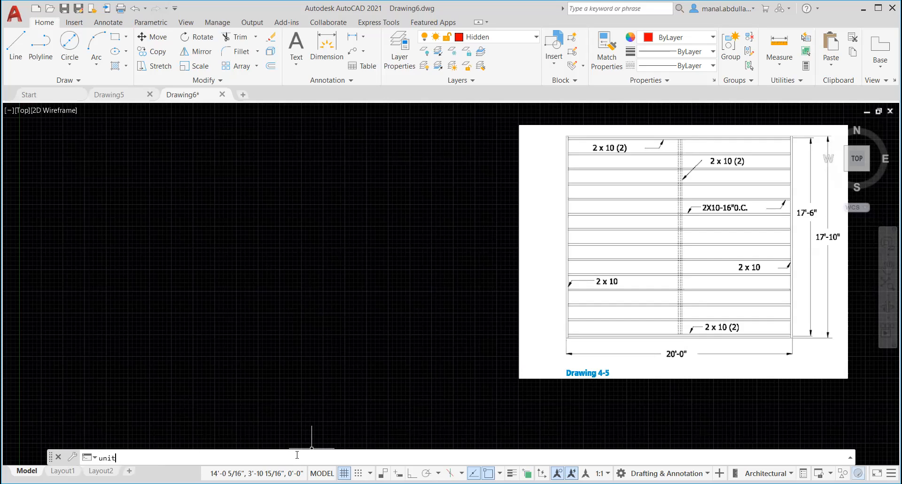
key("Return")
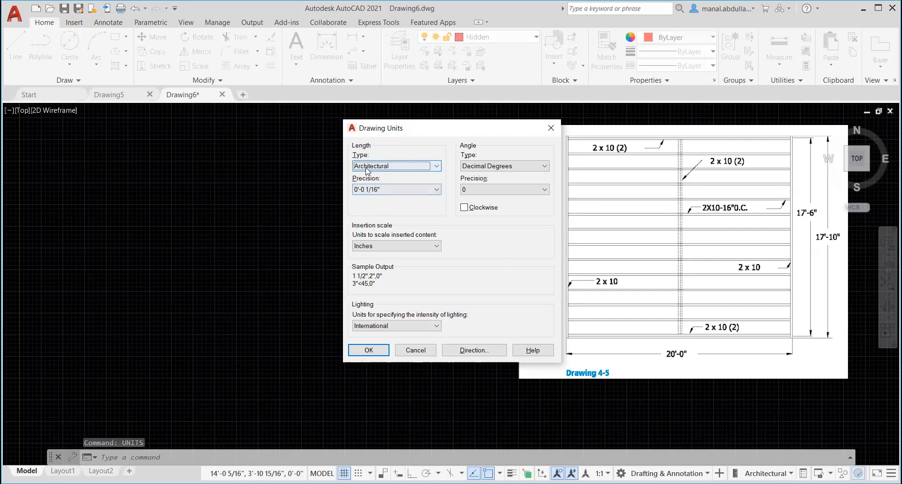
left_click(551, 128)
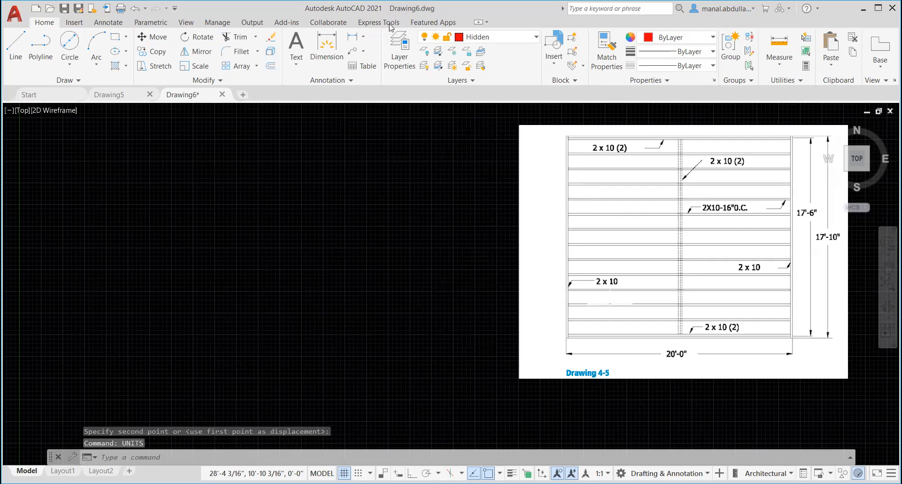
Step: Set the Floor Framing layer's linetype to Continuous and make Floor Framing the current layer
left_click(402, 54)
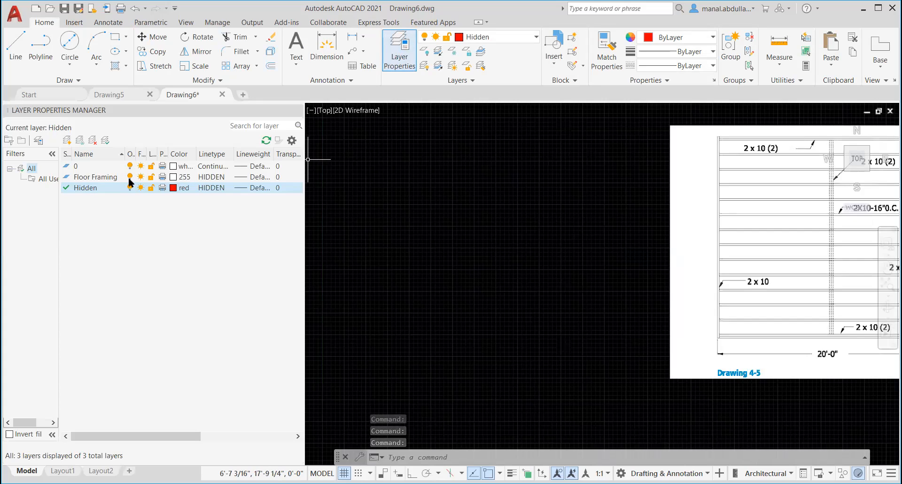
left_click(210, 177)
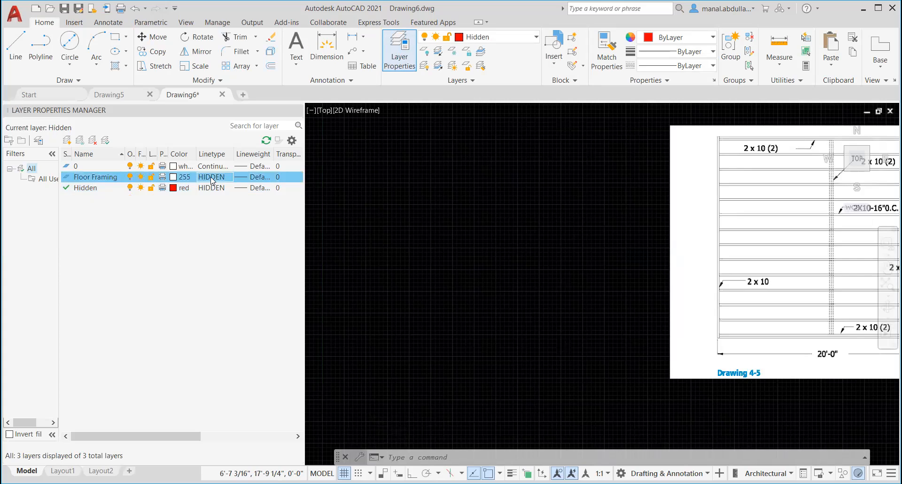
left_click(210, 176)
left_click(427, 214)
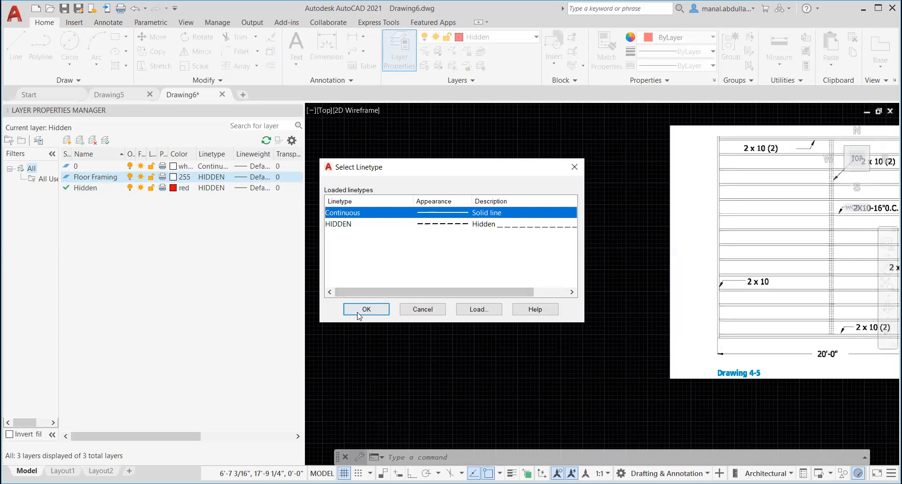
left_click(366, 309)
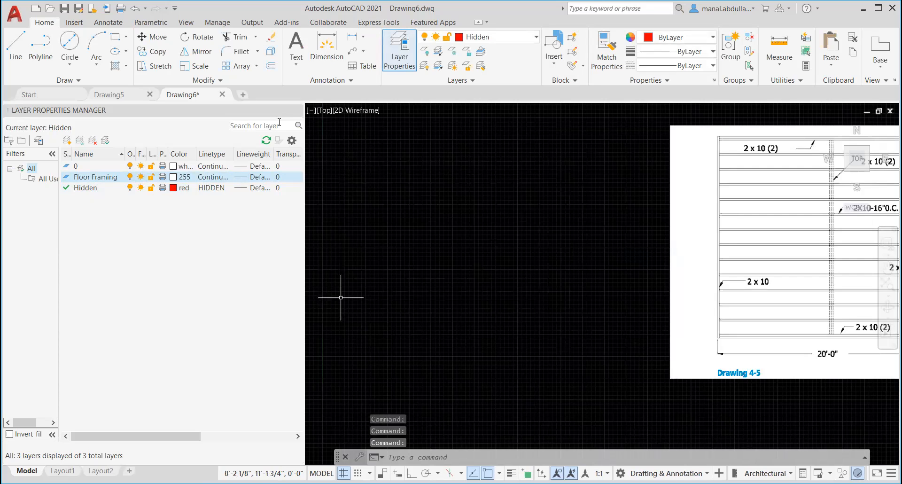
left_click(303, 111)
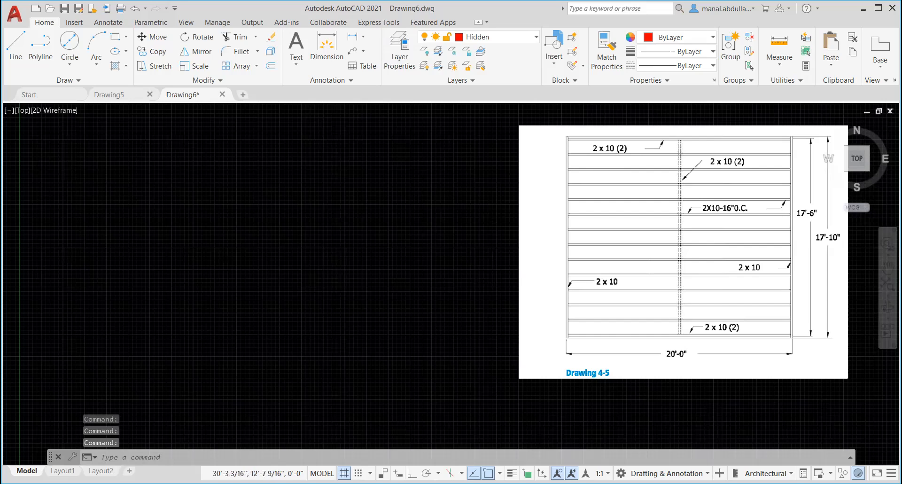
left_click(491, 37)
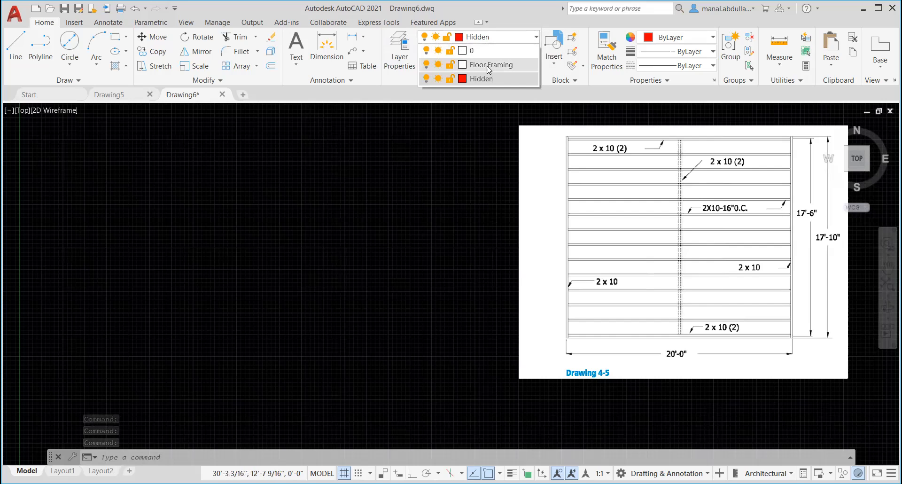
left_click(490, 65)
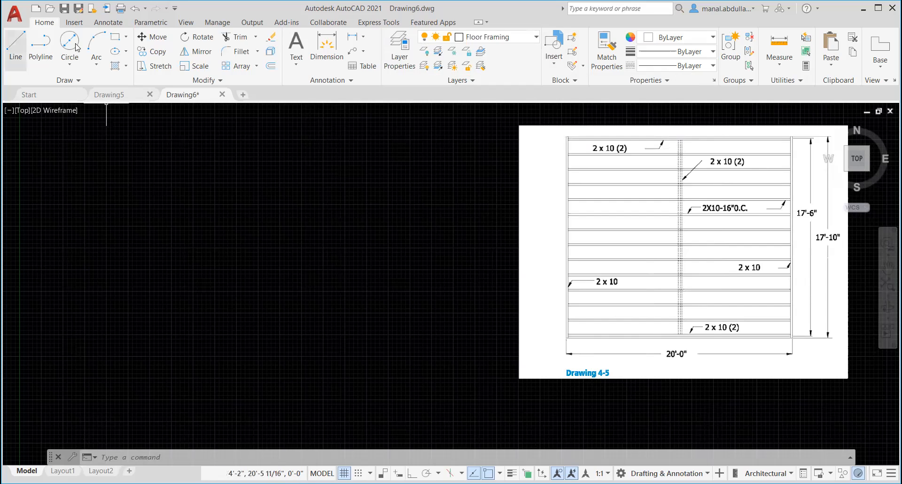
Step: Draw the floor outline as a rectangle 20' wide and 17'-10" high in the empty area beside the reference image
left_click(117, 37)
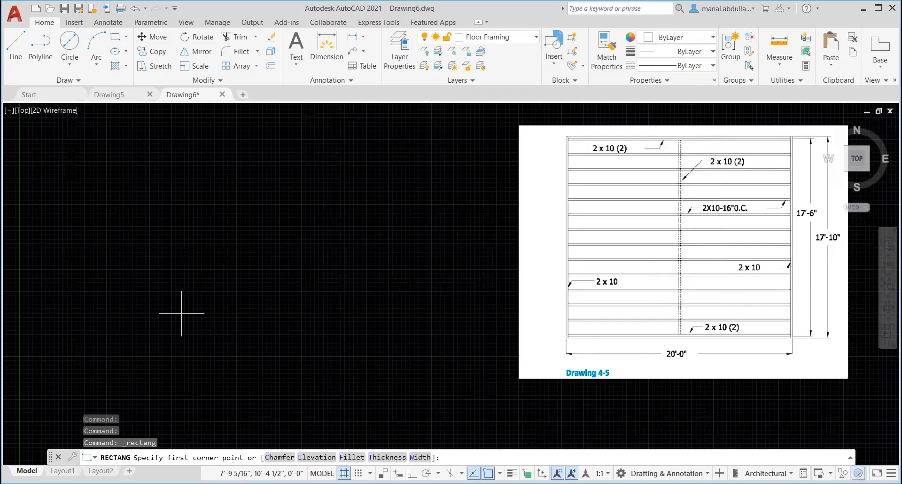
left_click(125, 370)
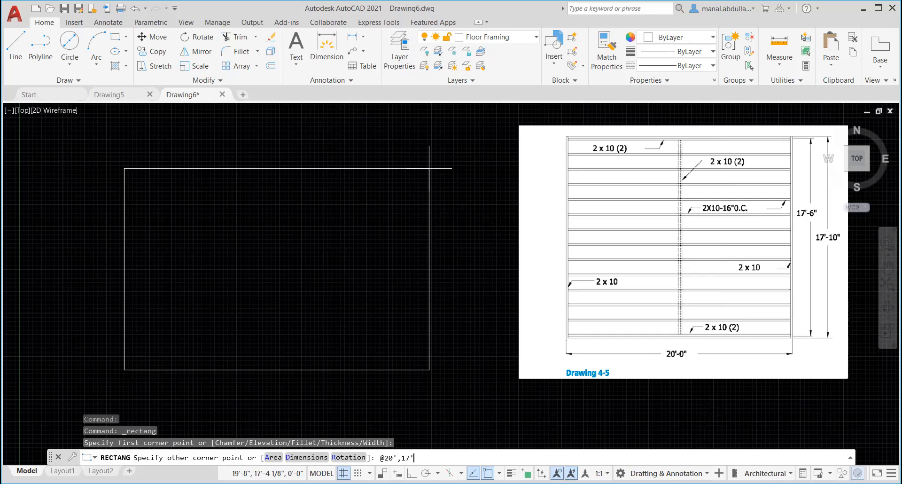
type("10")
key("Return")
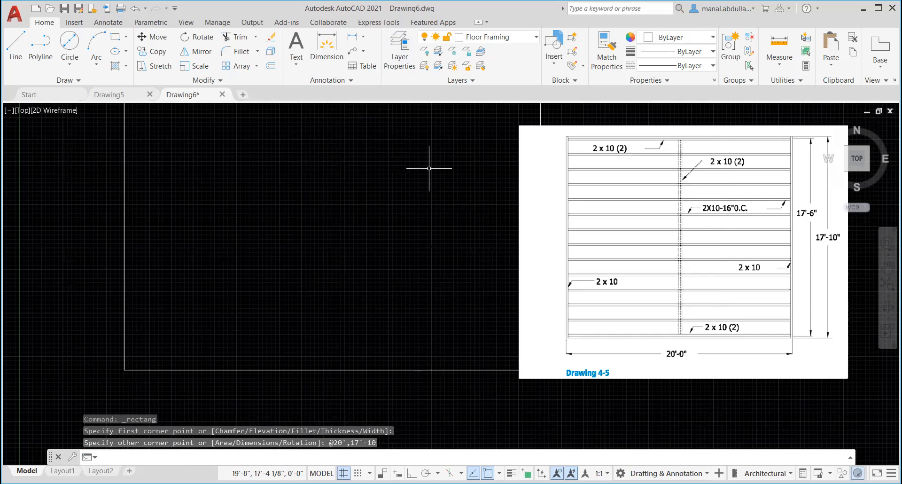
Step: Enlarge the reference image by its upper-right corner and move it to the right, clear of the floor rectangle
scroll(441, 237, "down", 2)
middle_click_drag(419, 233, 381, 286)
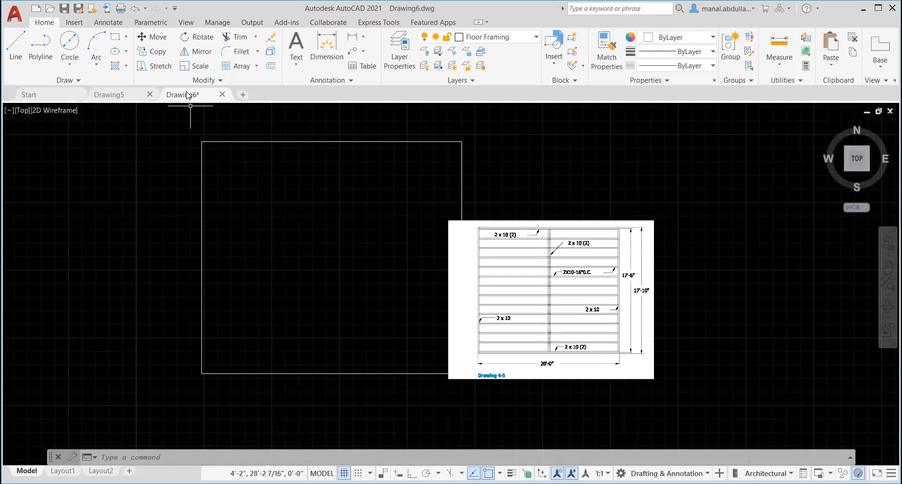
left_click(539, 221)
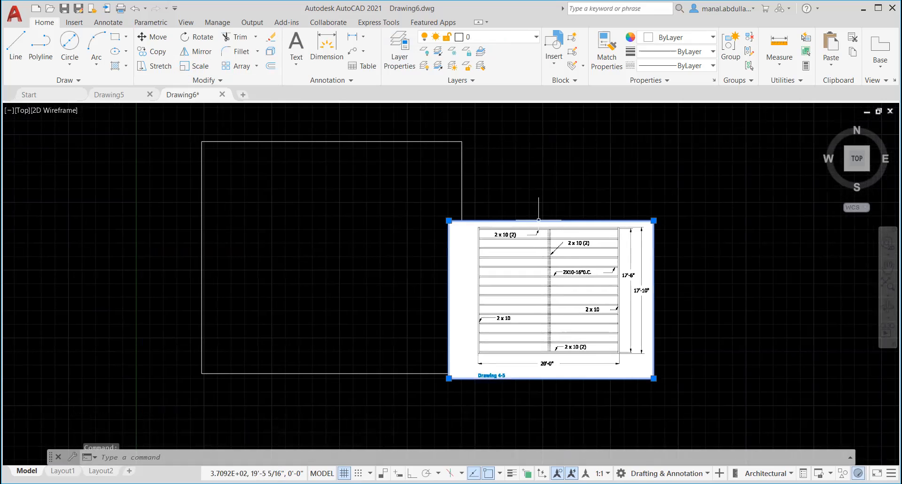
left_click(653, 220)
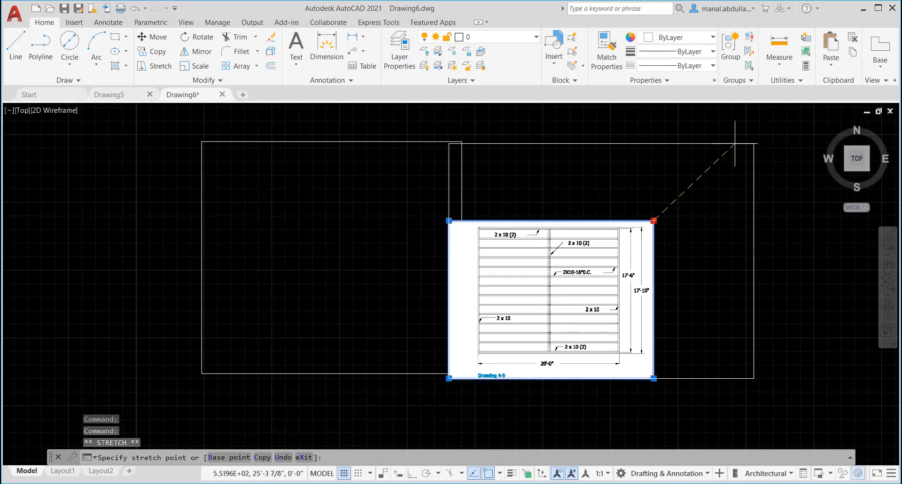
left_click(754, 143)
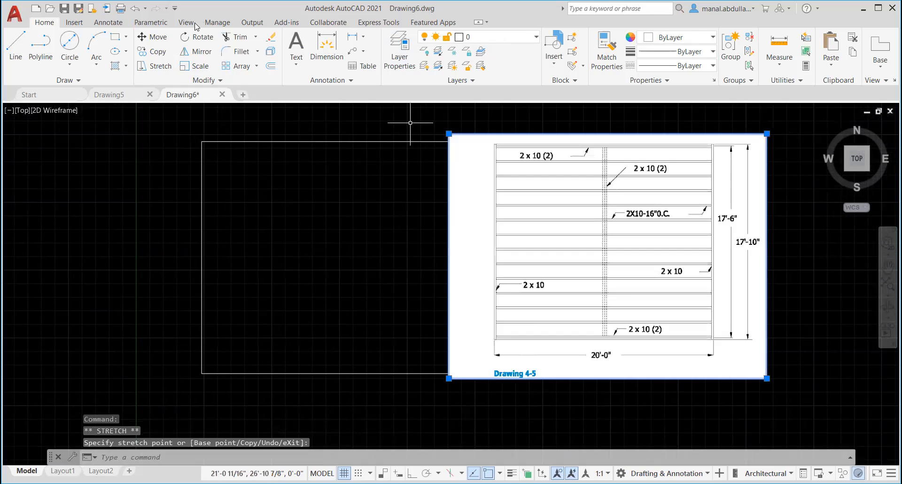
left_click(153, 36)
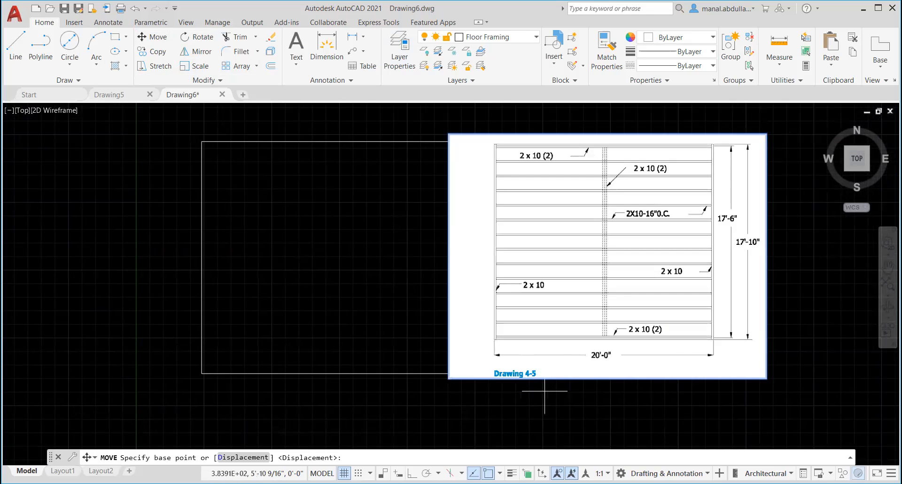
left_click(544, 376)
left_click(469, 374)
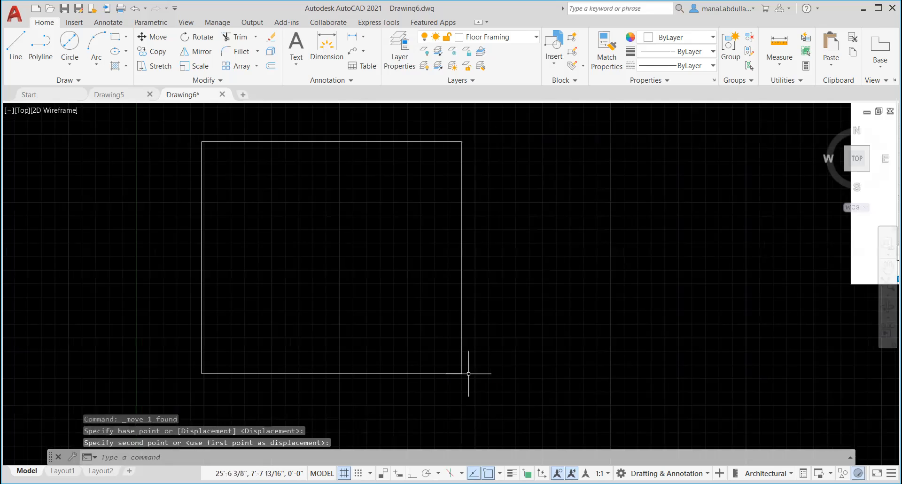
Step: Explode the floor rectangle into separate lines
scroll(669, 344, "down", 2)
scroll(669, 343, "down", 2)
middle_click_drag(667, 343, 462, 326)
scroll(462, 326, "up", 2)
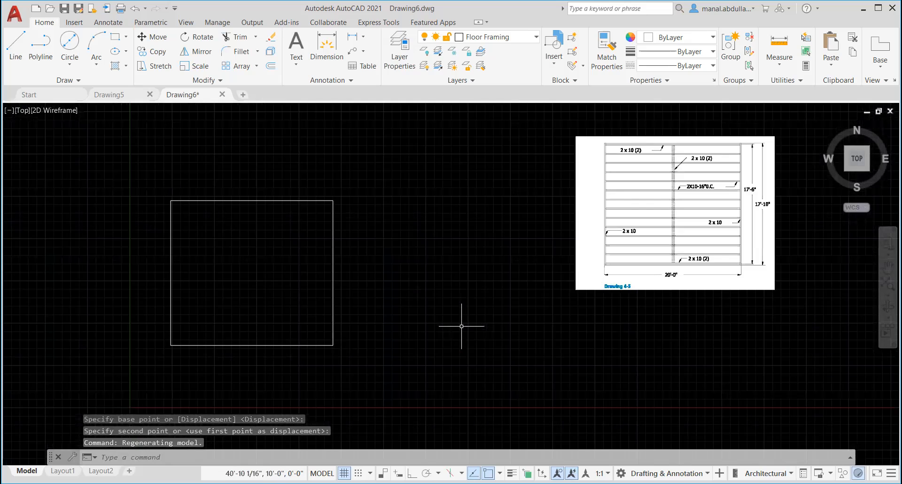
left_click(271, 52)
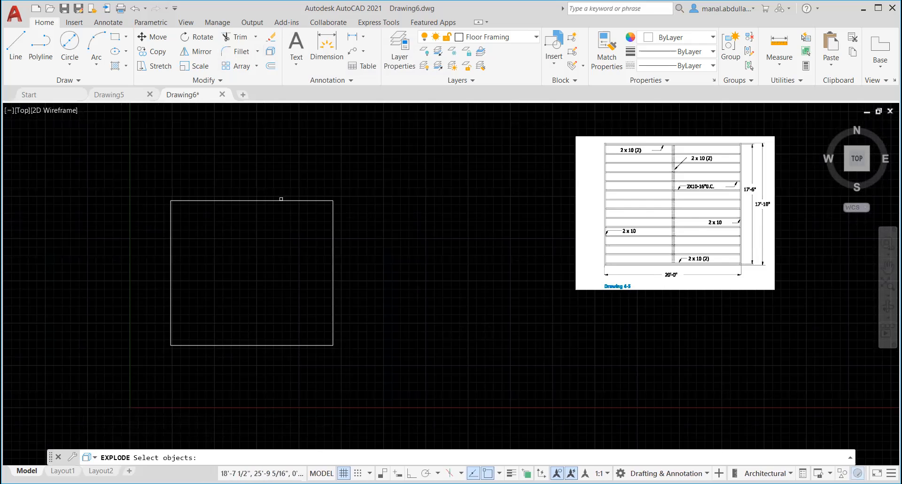
left_click(281, 200)
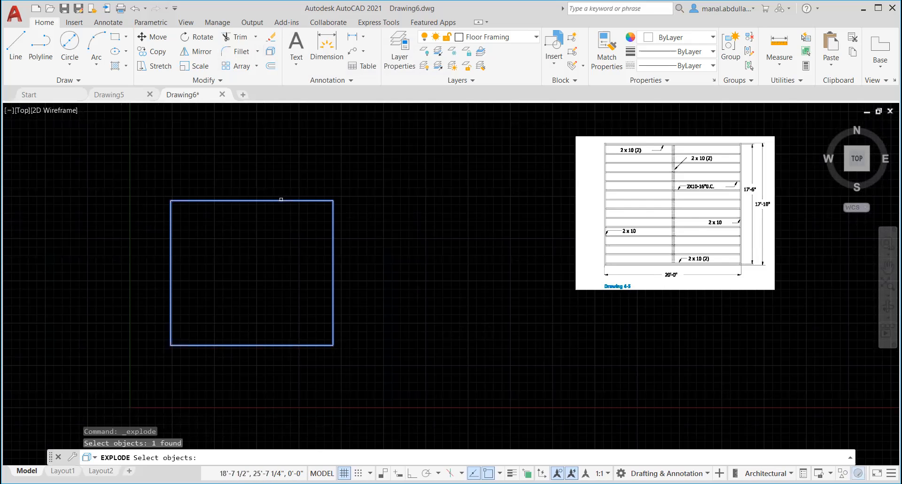
key("Return")
mouse_move(272, 199)
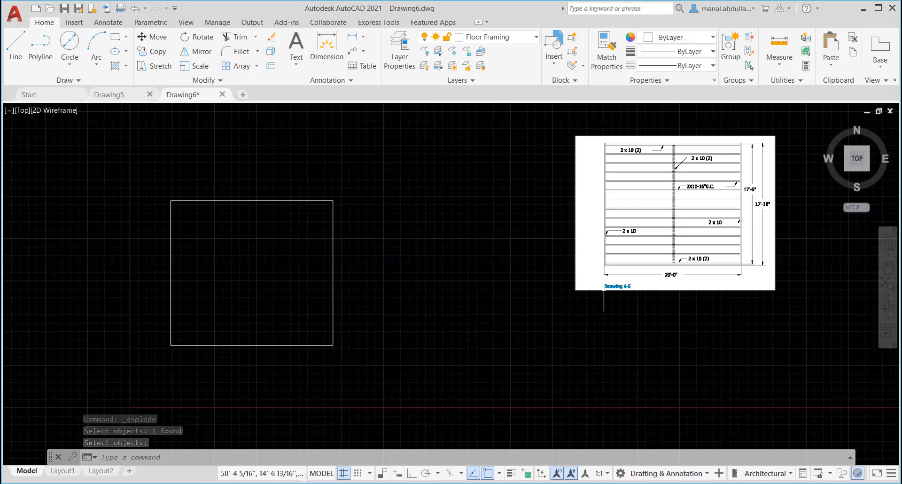
Step: Enlarge the reference image by stretching its lower-left corner outward towards the floor outline
left_click(603, 290)
left_click(576, 288)
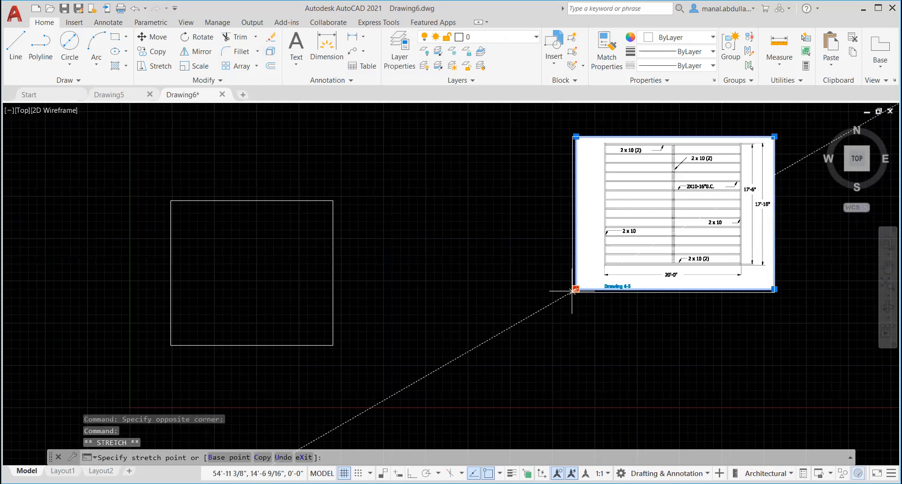
left_click(444, 391)
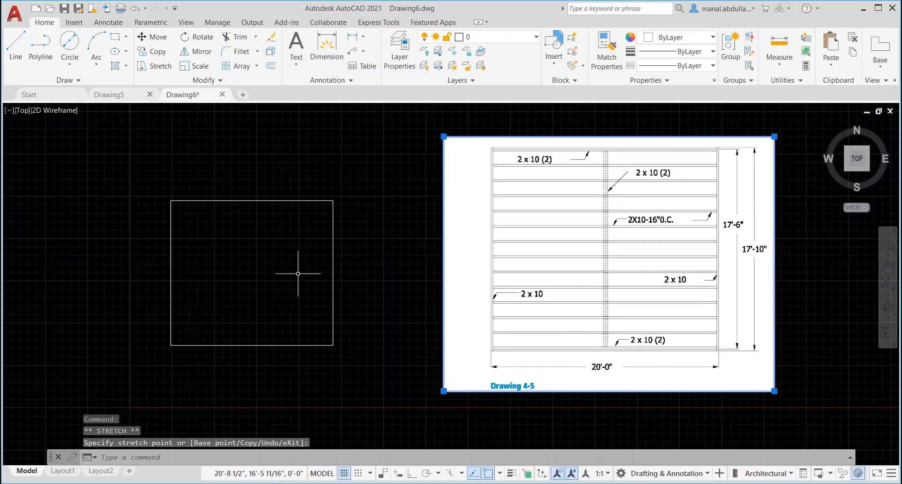
Step: Offset the right, left and bottom edges of the floor outline inward by 2"
left_click(271, 66)
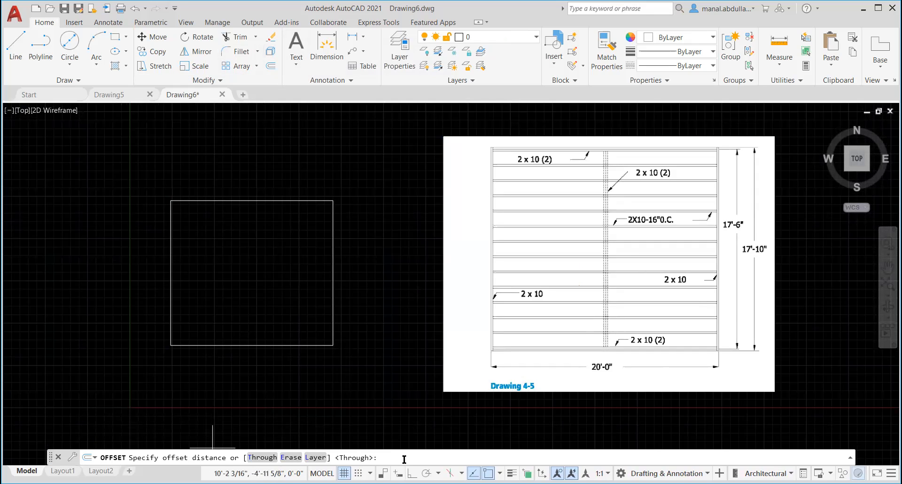
type("2")
key("Return")
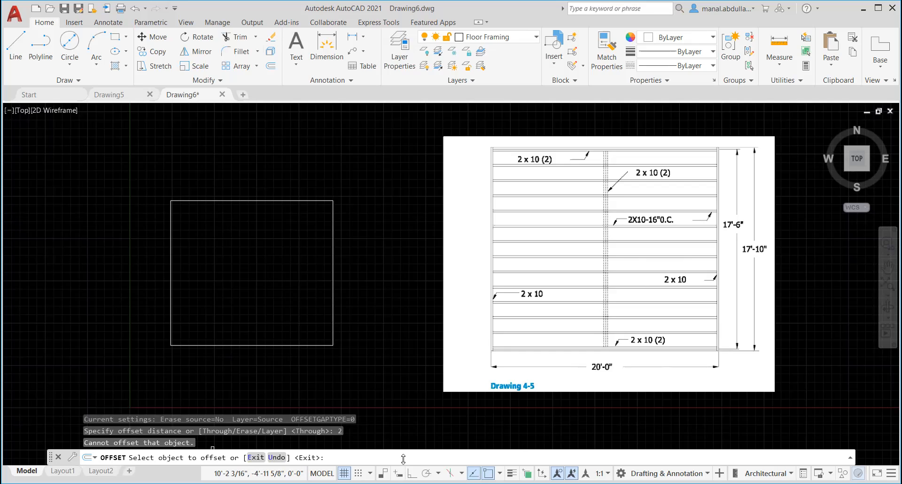
left_click(333, 304)
left_click(307, 304)
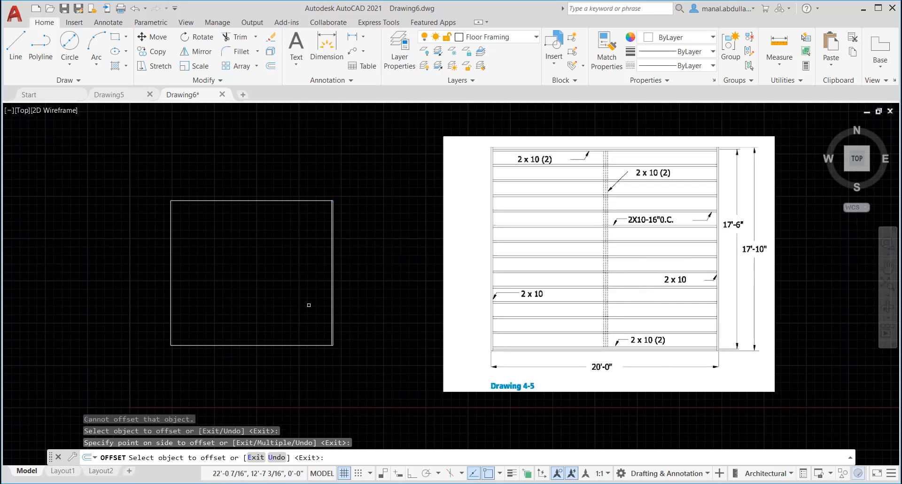
left_click(168, 308)
left_click(202, 312)
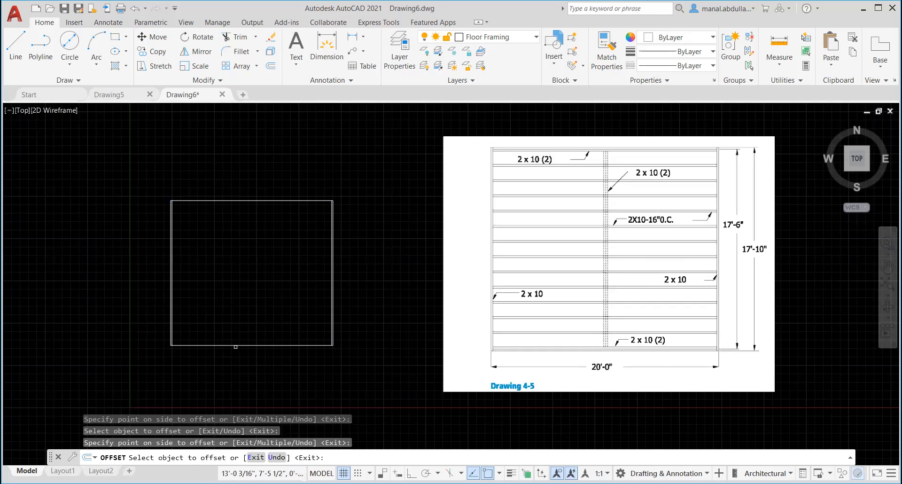
left_click(225, 344)
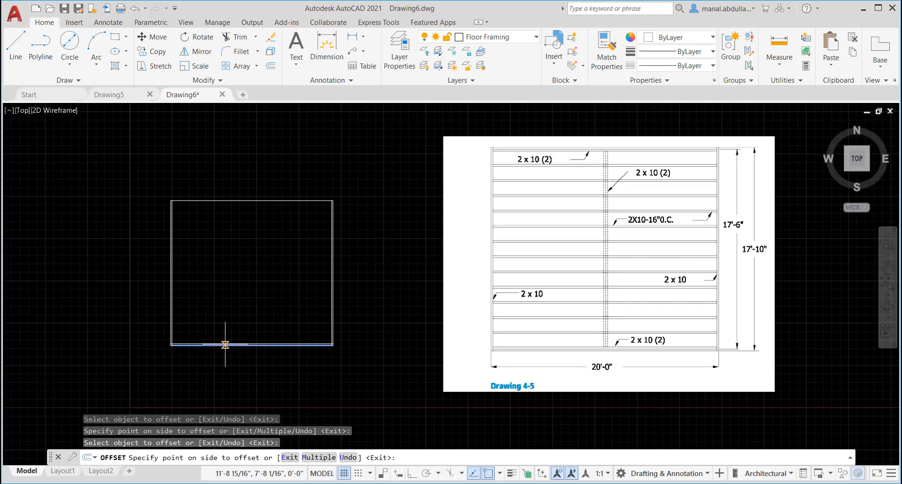
left_click(227, 333)
scroll(233, 338, "up", 2)
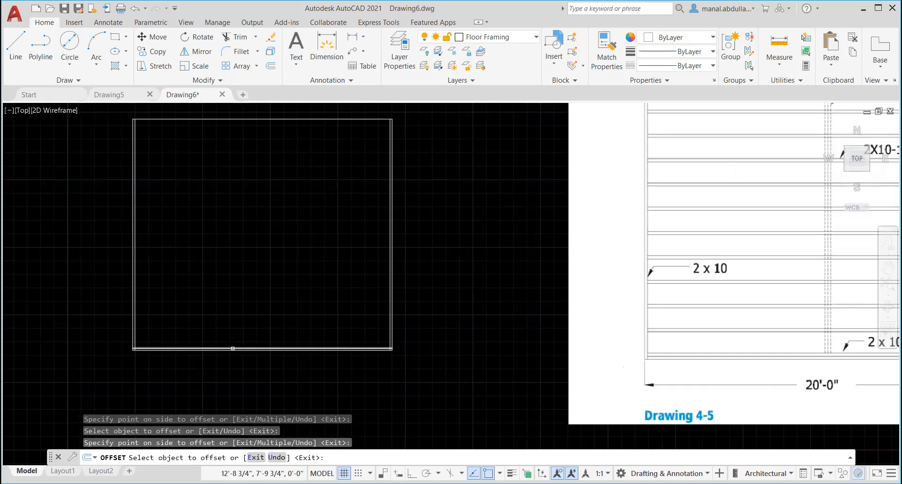
Step: Offset the inner bottom line inward by another 2", and offset the top edge inward twice at 2" spacing
left_click(232, 347)
left_click(231, 324)
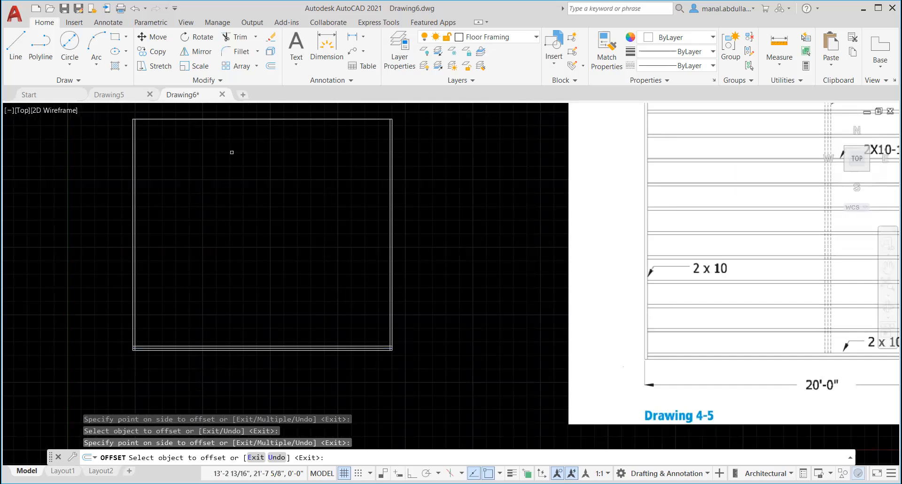
middle_click_drag(208, 182, 200, 276)
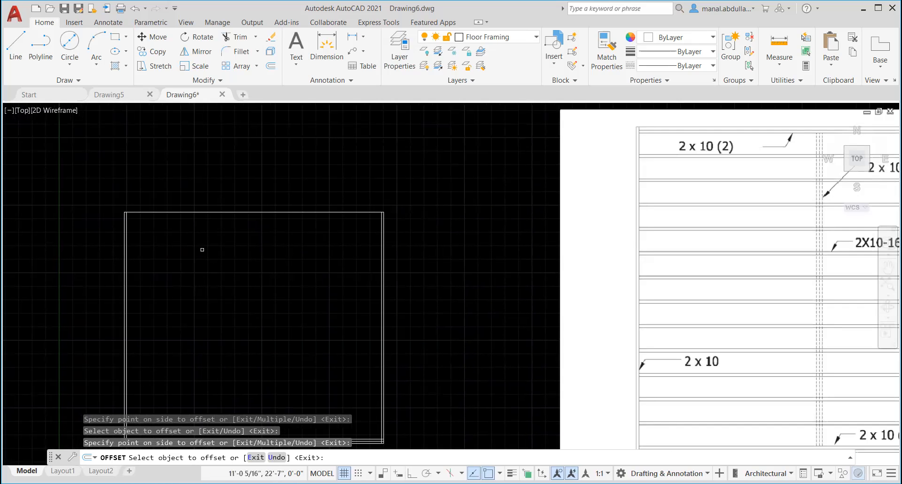
left_click(203, 213)
left_click(200, 225)
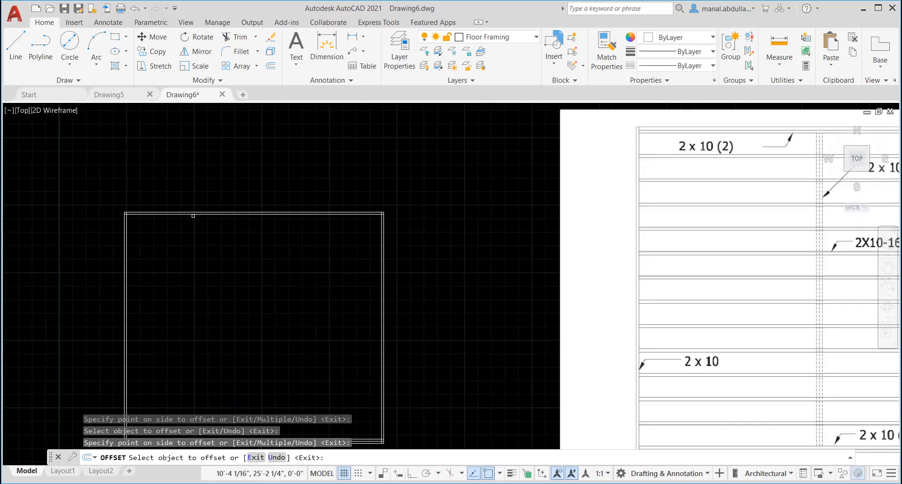
scroll(185, 217, "up", 2)
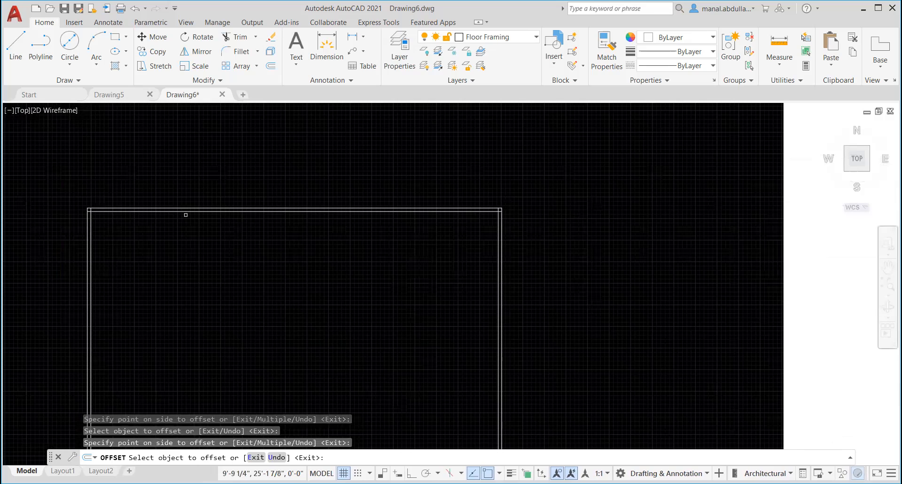
left_click(183, 212)
left_click(359, 256)
scroll(365, 263, "down", 2)
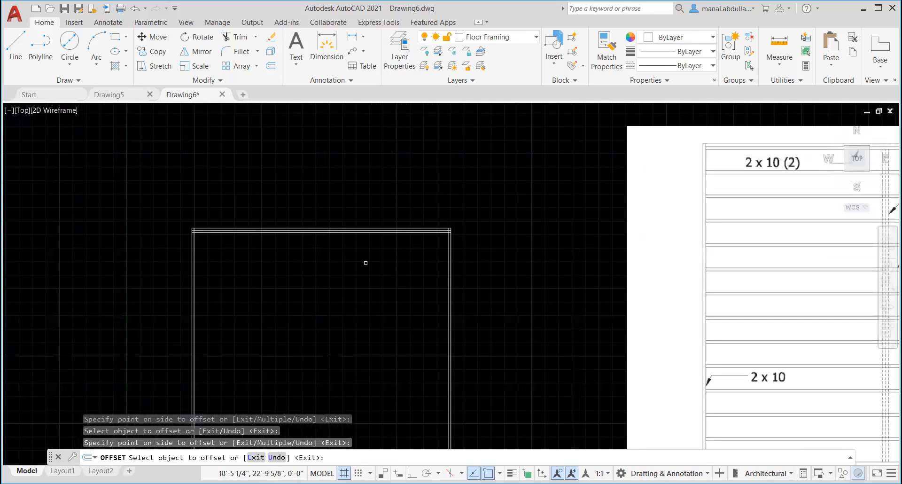
mouse_move(383, 352)
middle_mouse_down()
mouse_move(409, 248)
mouse_move(345, 260)
mouse_move(355, 278)
middle_mouse_up()
scroll(358, 286, "down", 1)
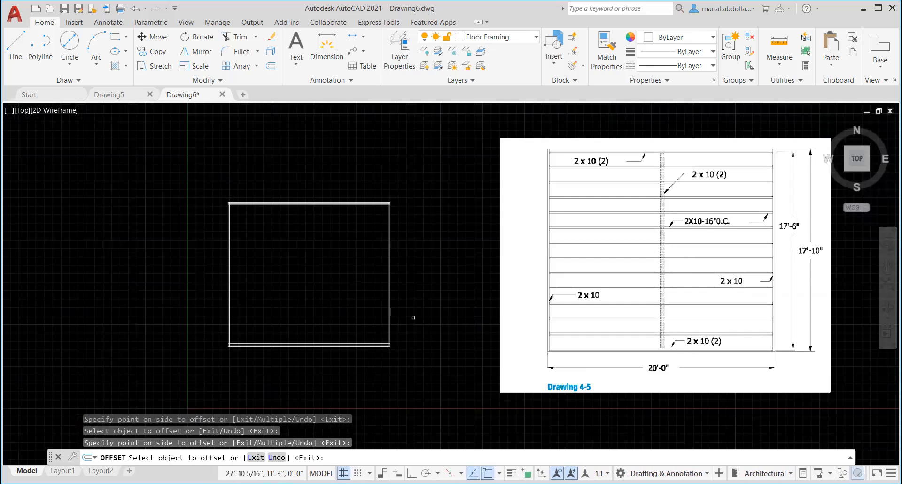
scroll(413, 317, "up", 2)
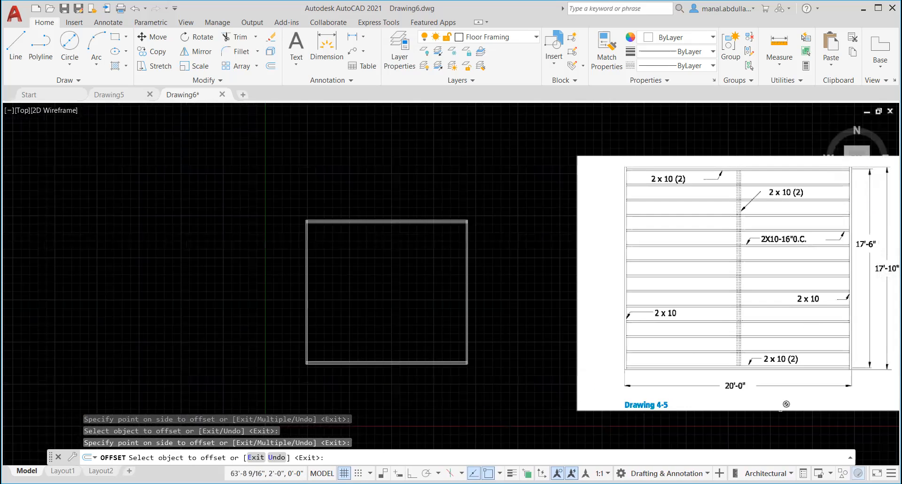
left_click(781, 408)
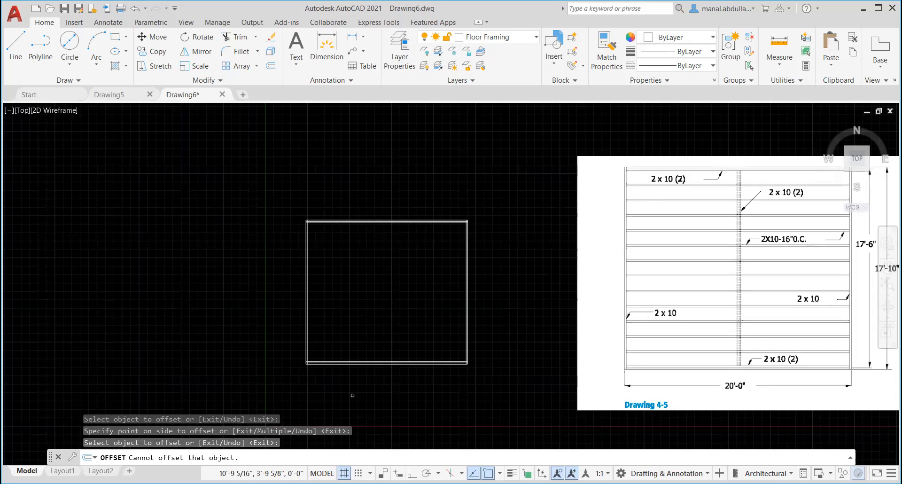
Step: Create a rectangular array from the two inner lines along the bottom edge of the floor outline
scroll(379, 378, "up", 2)
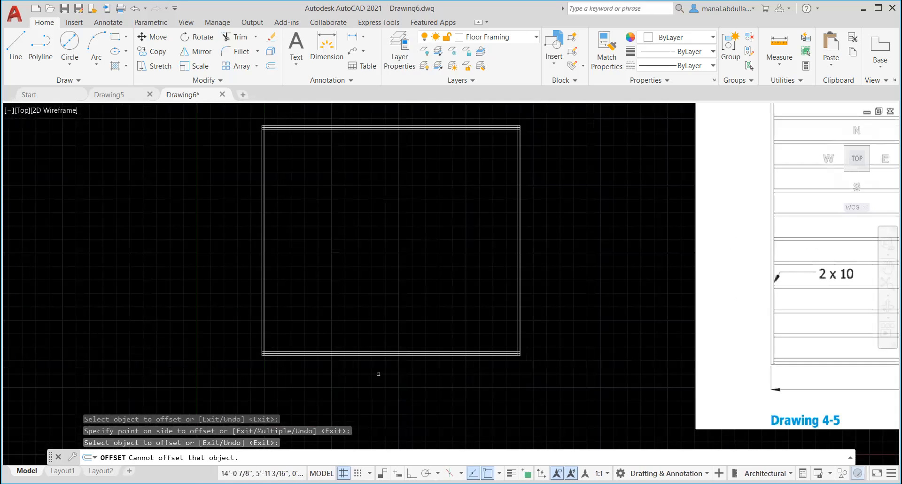
left_click(257, 67)
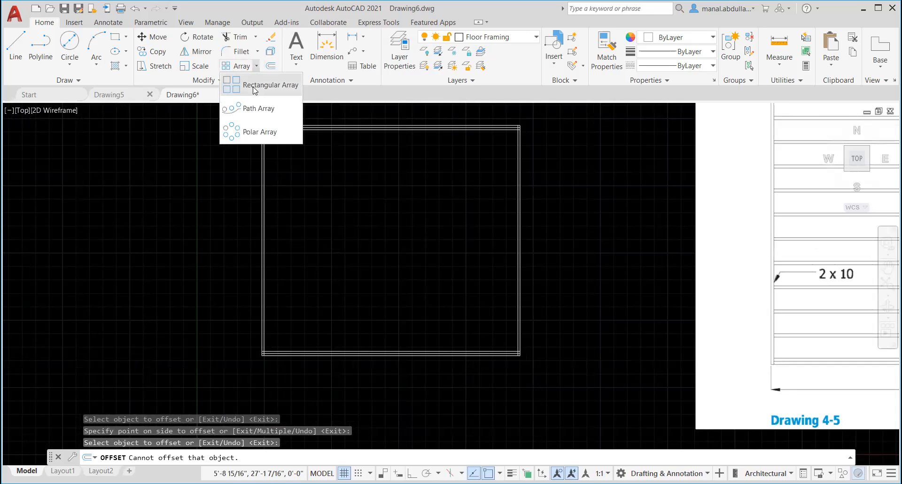
left_click(254, 87)
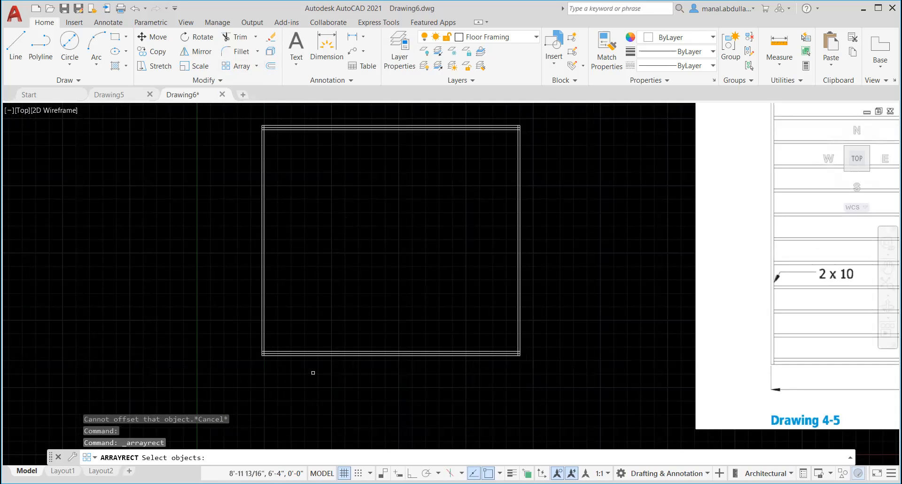
scroll(188, 440, "up", 2)
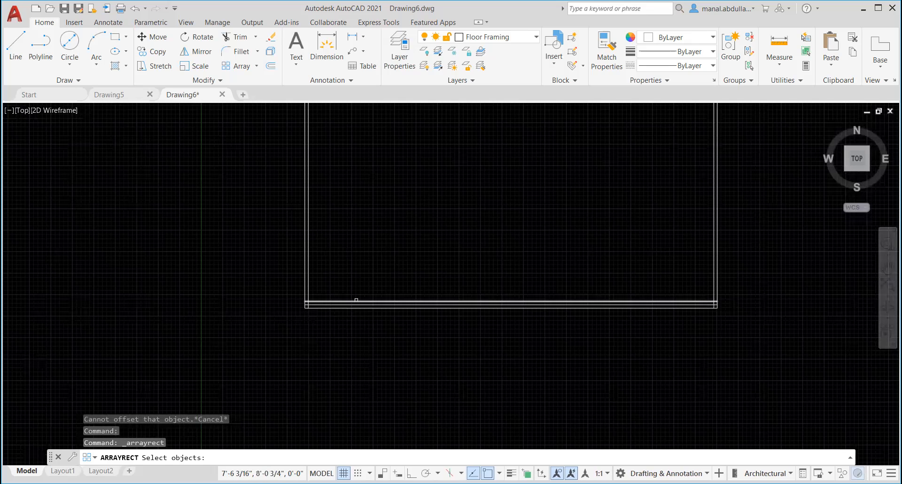
left_click(355, 300)
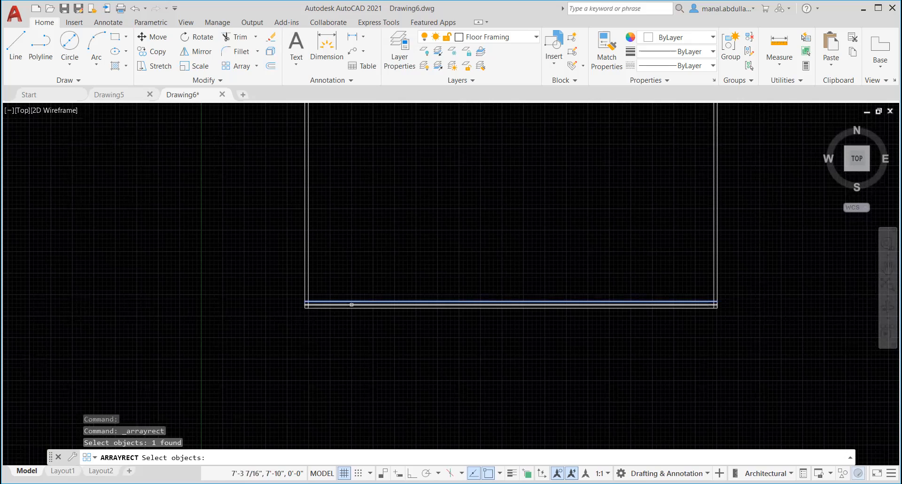
left_click(351, 304)
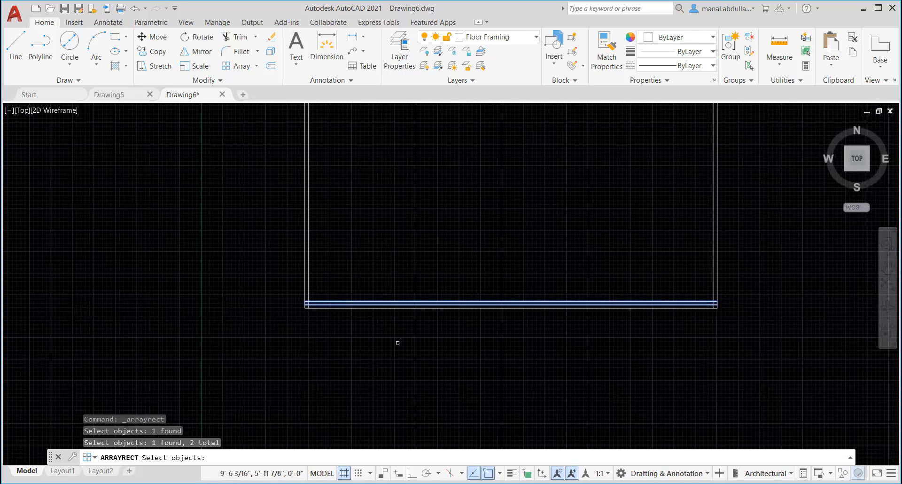
key("Return")
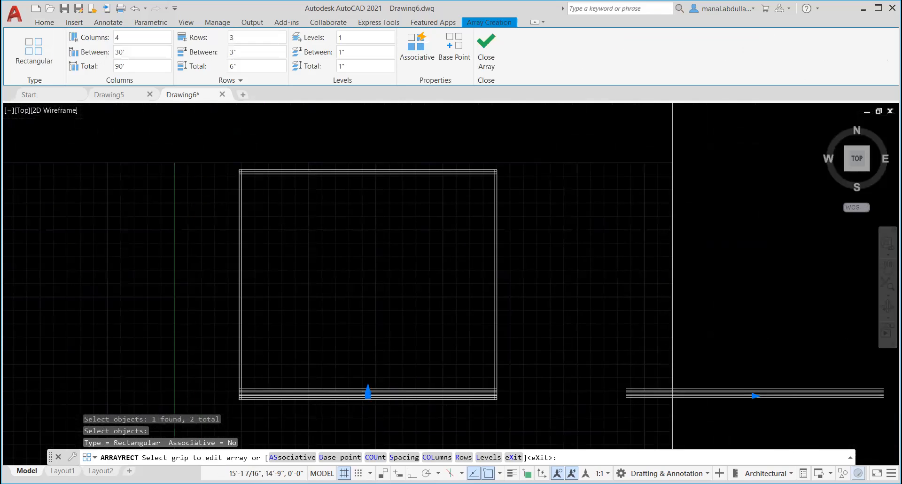
Step: Set the joist array to 14 rows and 1 column
left_click(118, 39)
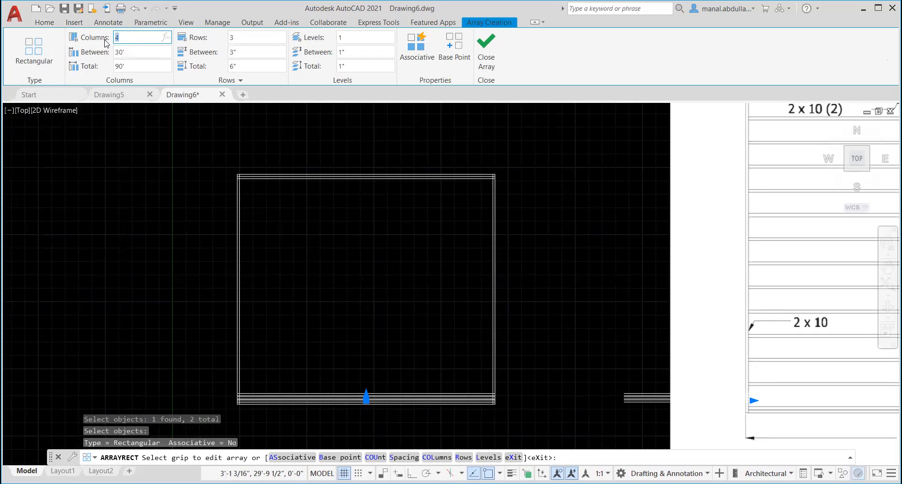
key("BackSpace")
left_click(245, 37)
left_click(229, 37)
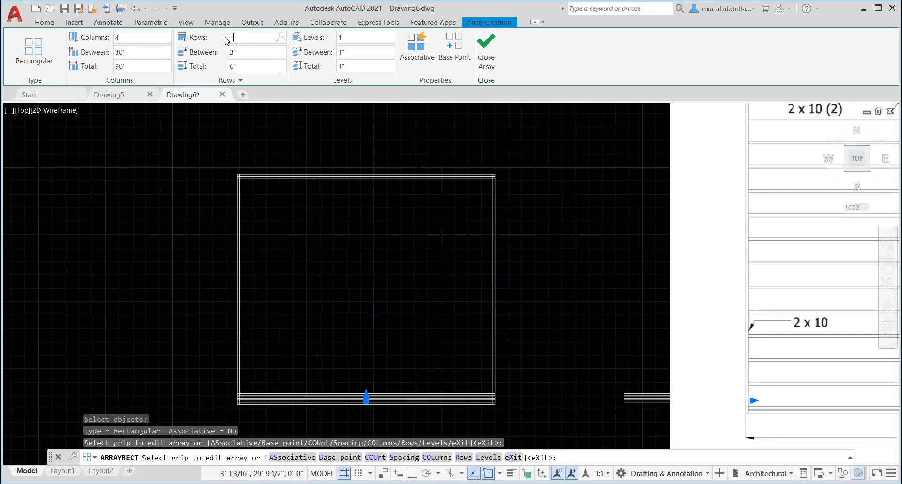
key("Return")
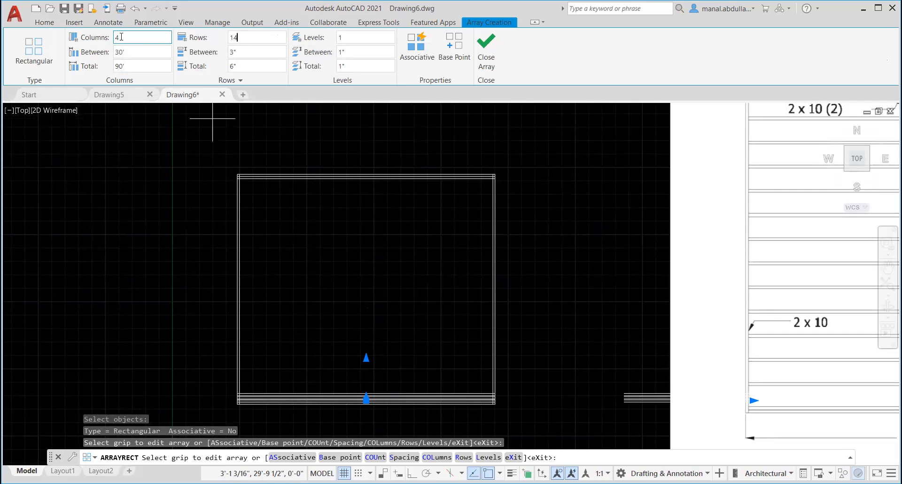
left_click(118, 38)
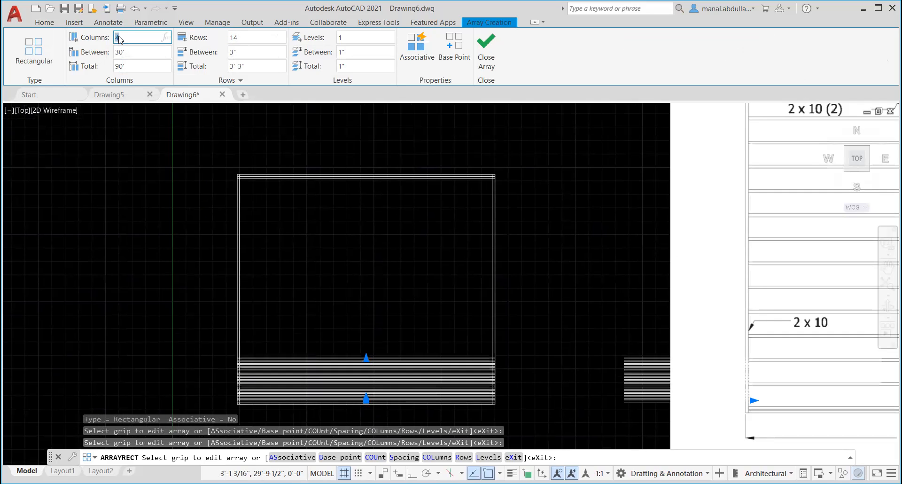
type("1")
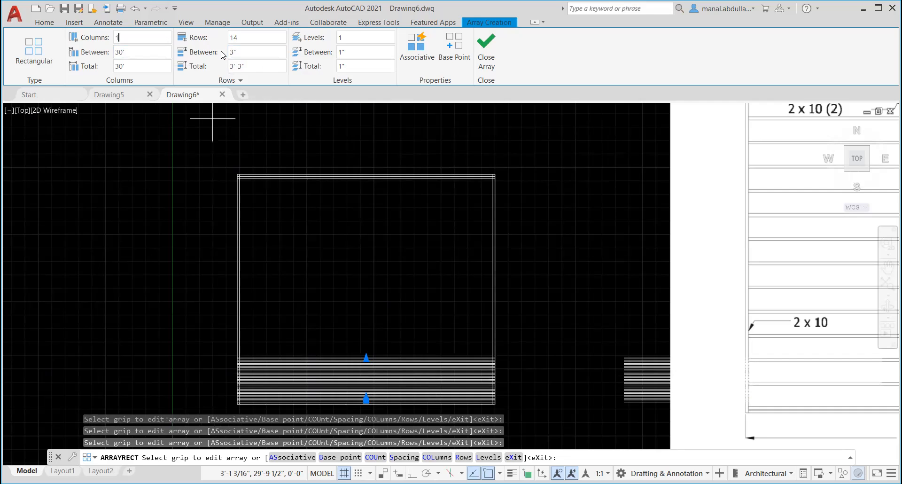
Step: Set the distance between the array rows to 1'-4" and finish the array
left_click(236, 52)
type("1'4\"")
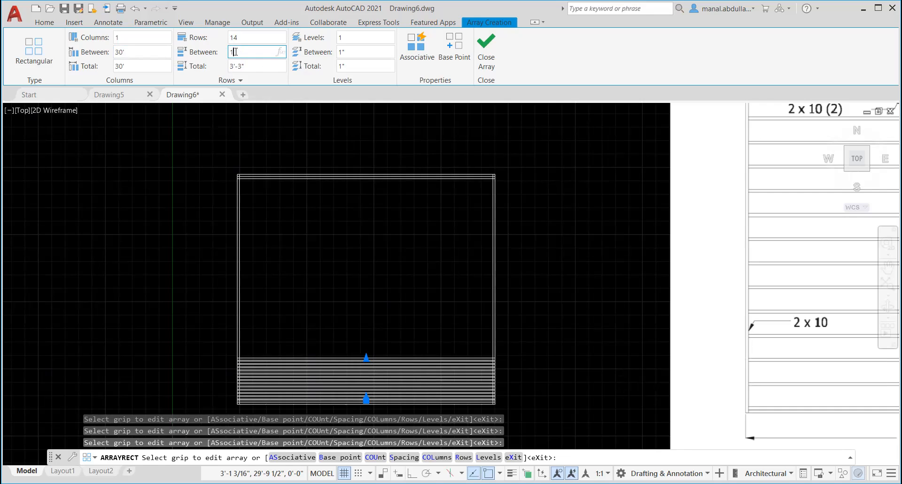
key("Return")
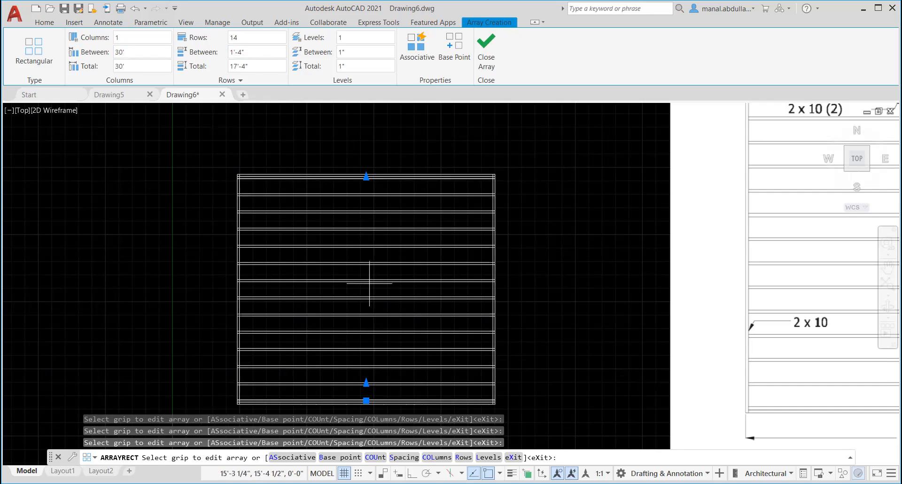
left_click(489, 48)
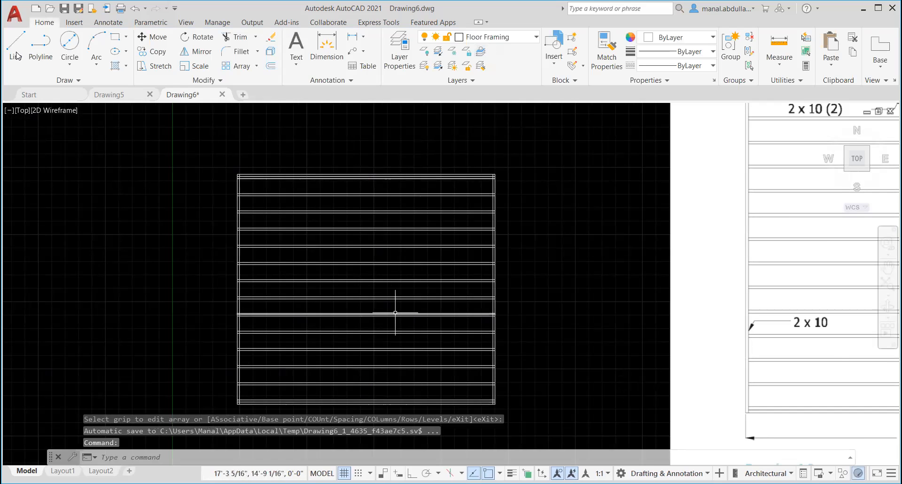
Step: Make Hidden the current layer
scroll(395, 312, "down", 2)
scroll(395, 313, "up", 2)
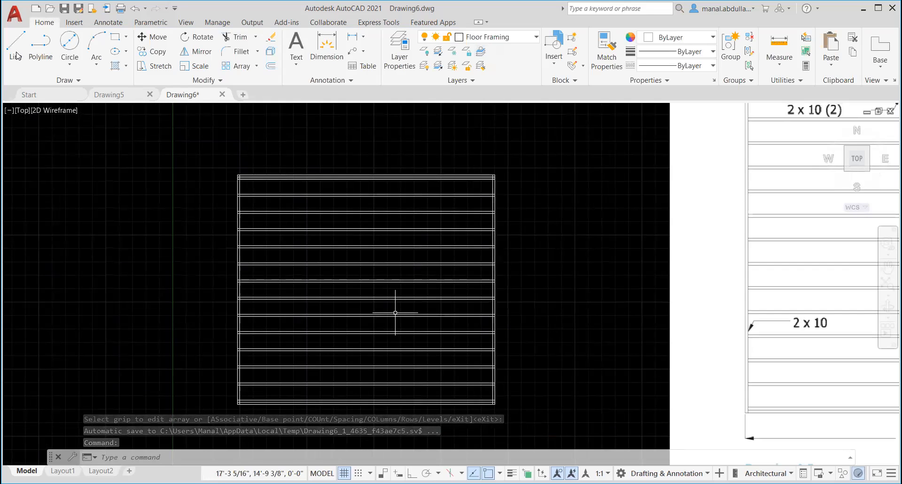
left_click(520, 40)
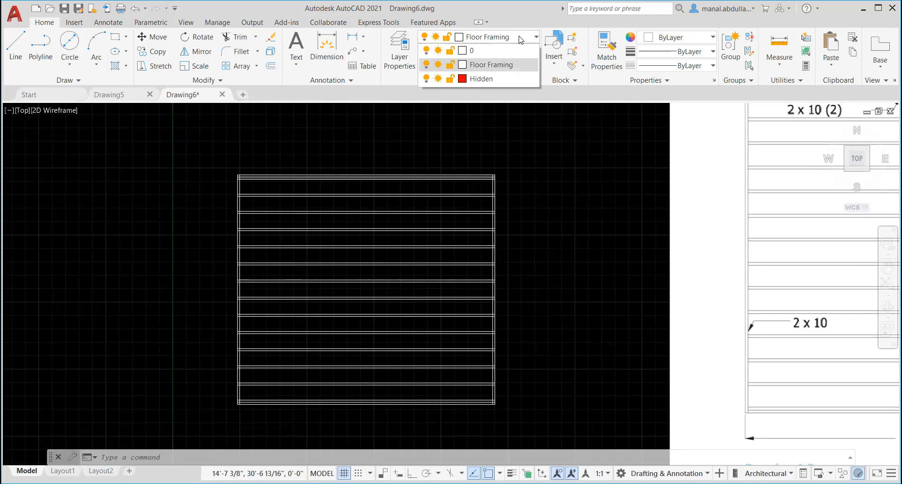
left_click(479, 81)
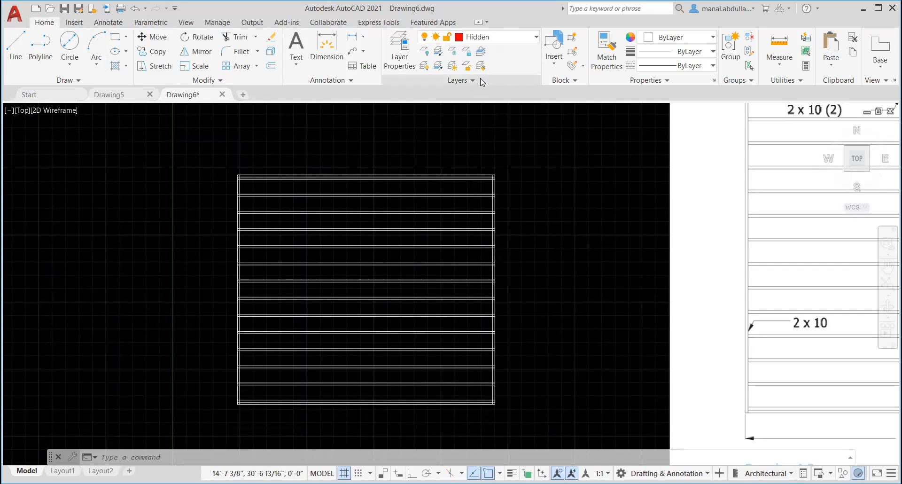
Step: Draw a vertical line from the midpoint of the outline's top edge to the midpoint of its bottom edge
left_click(17, 53)
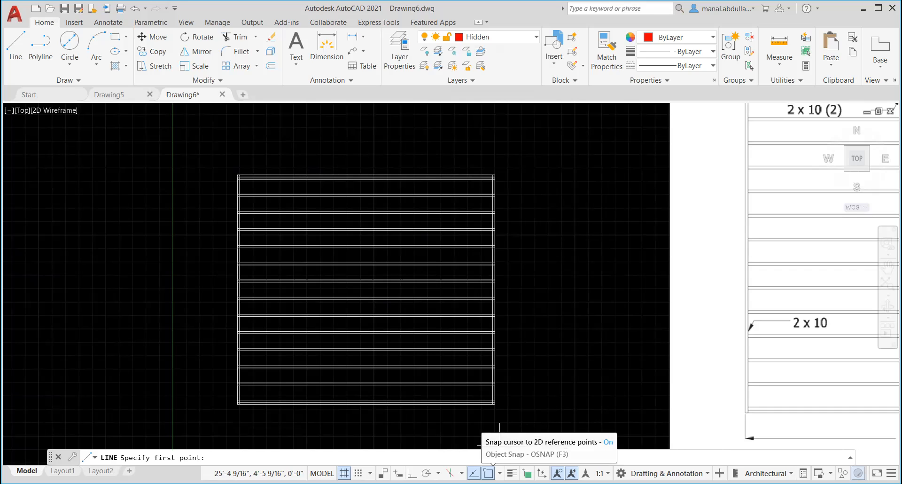
left_click(500, 473)
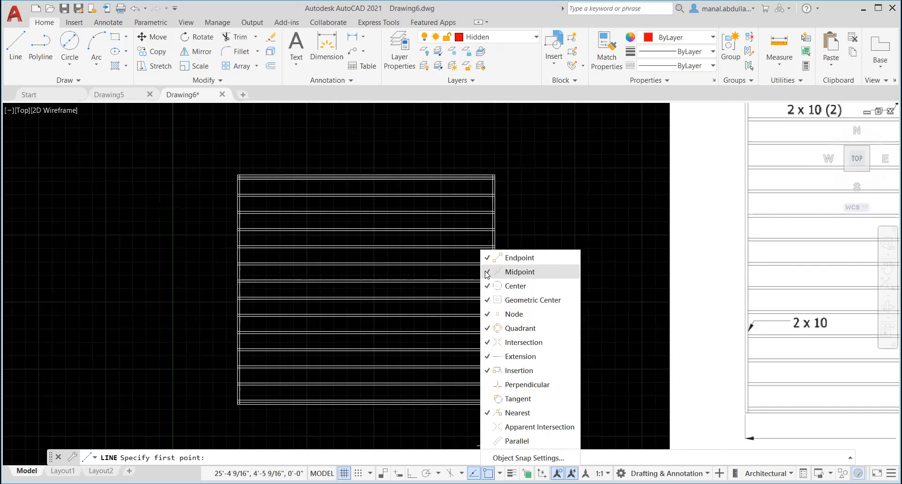
left_click(367, 162)
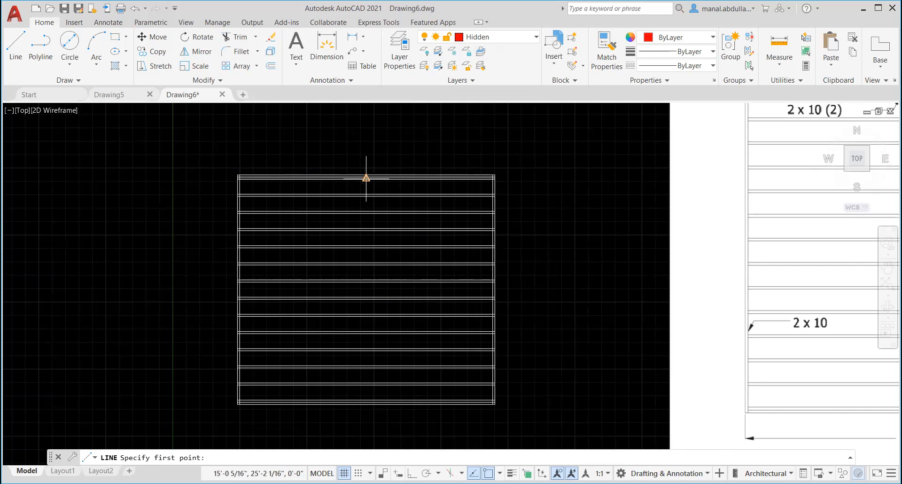
scroll(365, 177, "up", 2)
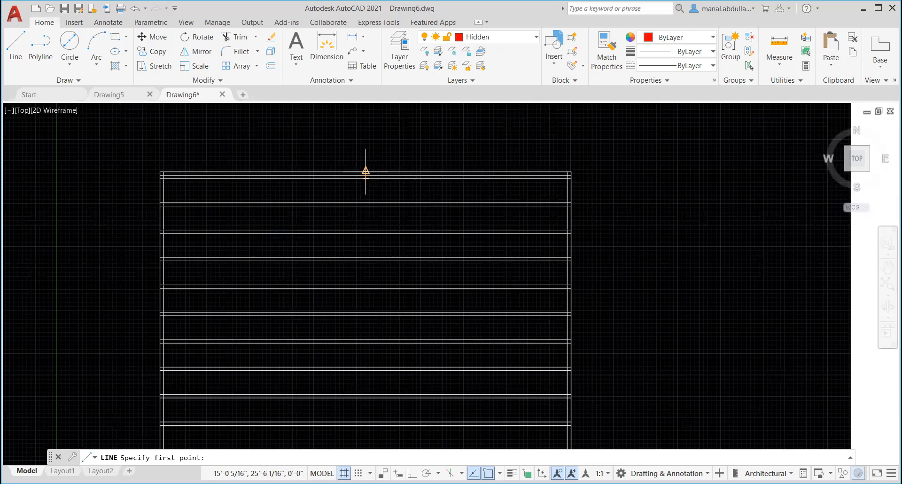
left_click(365, 170)
scroll(367, 405, "down", 2)
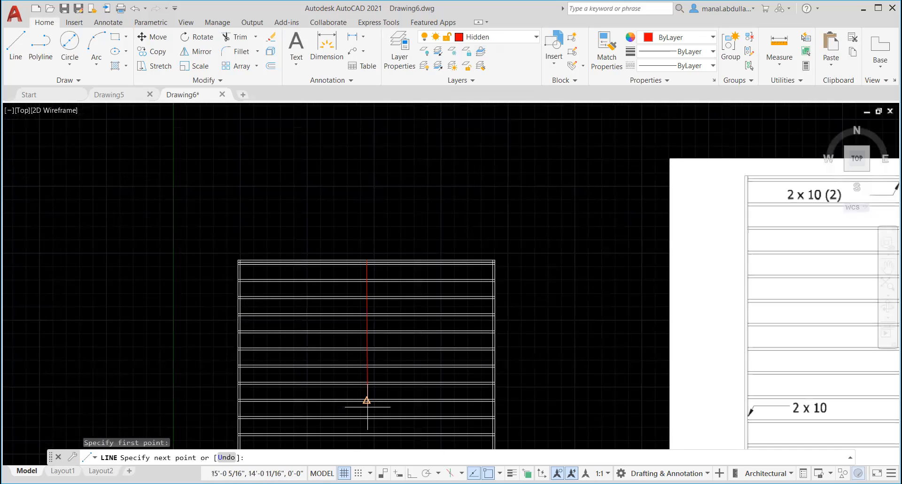
middle_click_drag(367, 400, 338, 259)
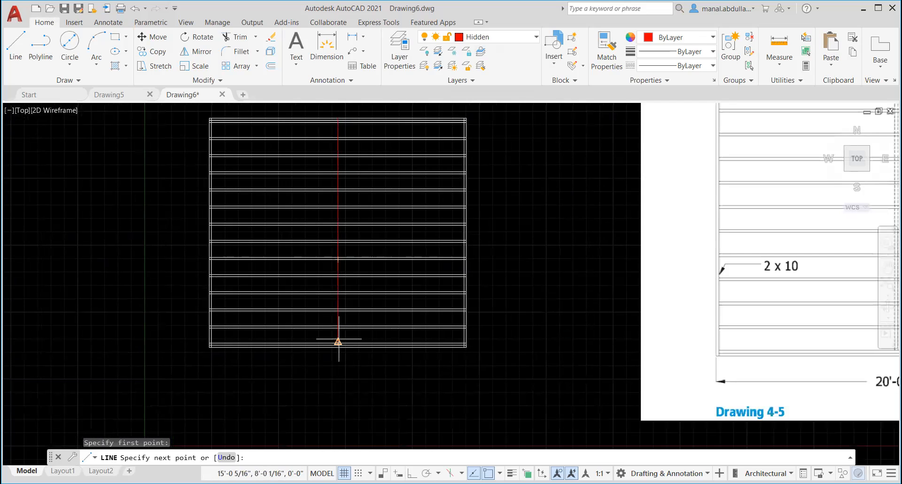
left_click(338, 346)
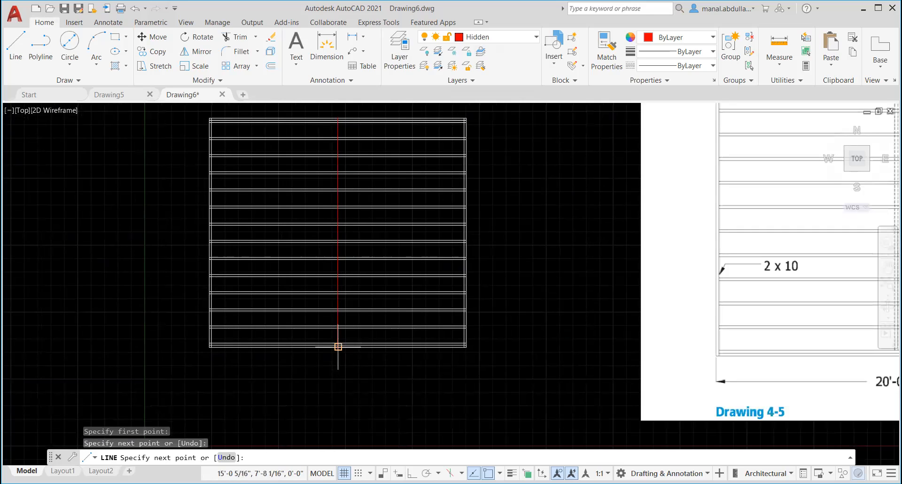
key("Return")
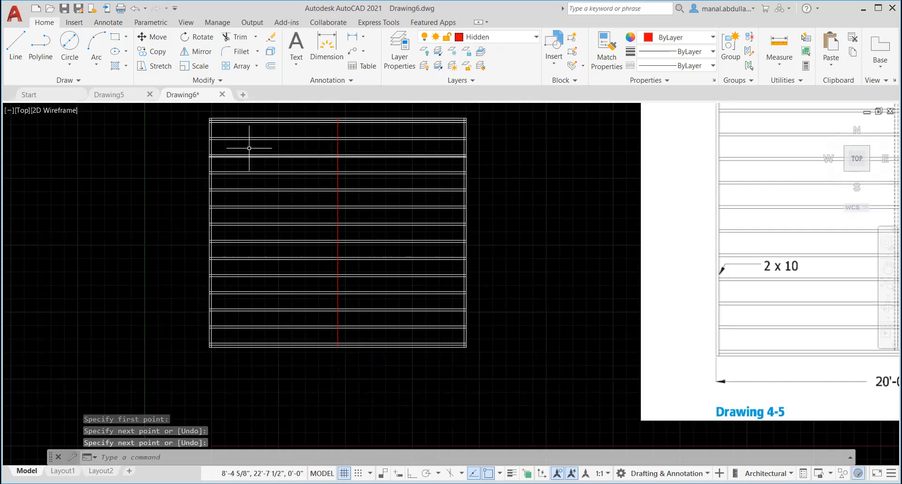
Step: Offset the vertical centre line 2" to each side
left_click(272, 67)
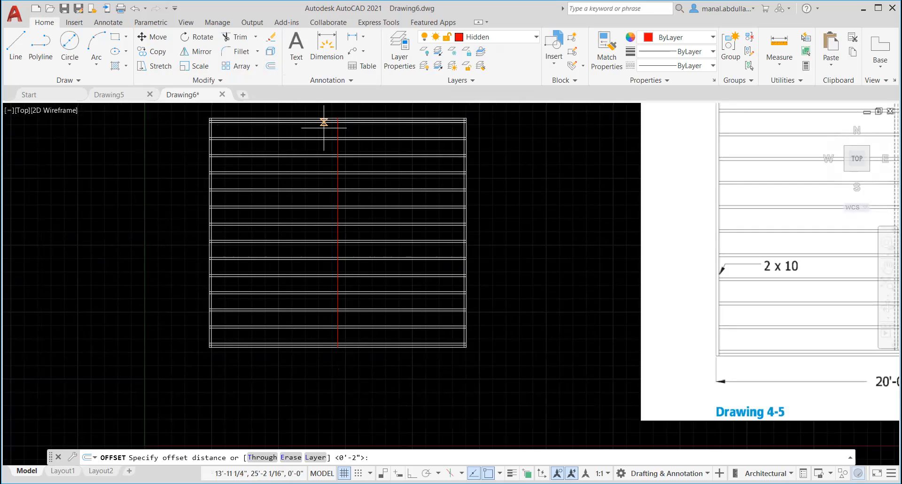
key("Return")
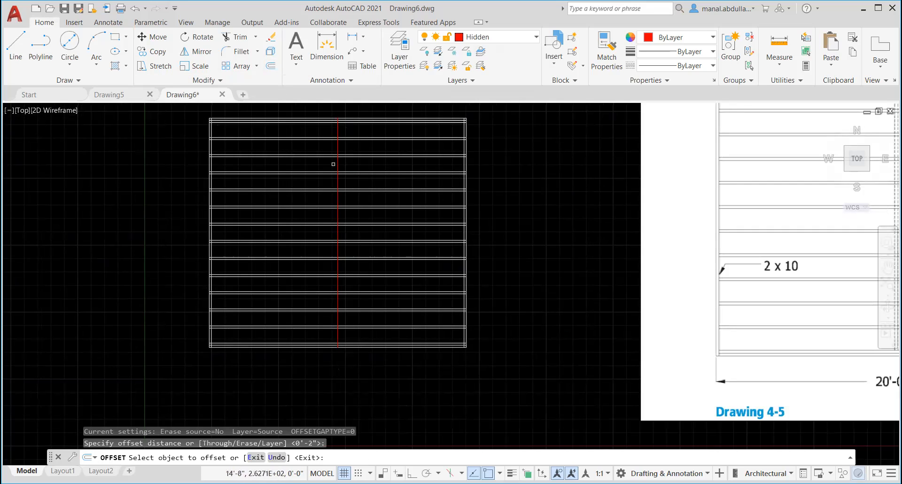
left_click(338, 162)
left_click(322, 161)
scroll(346, 161, "up", 4)
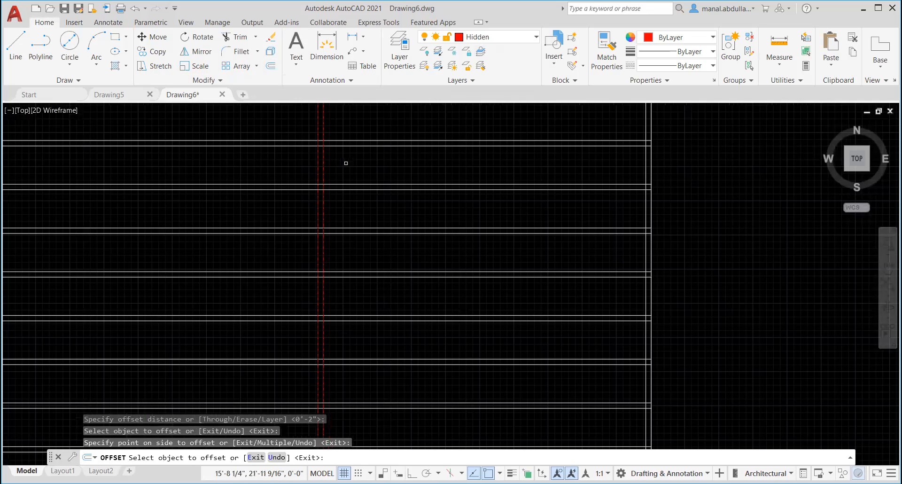
left_click(322, 164)
left_click(340, 163)
scroll(341, 188, "down", 4)
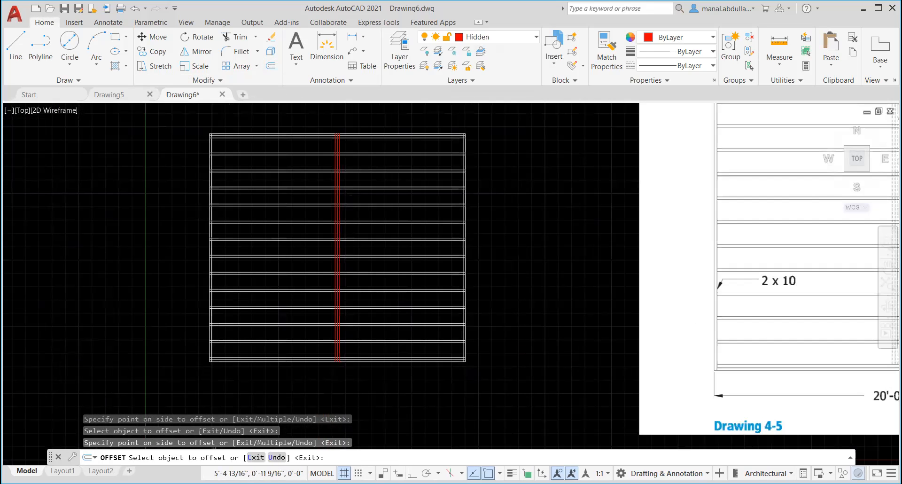
key("Escape")
Step: Set the global linetype scale factor to 12
type("ltscale")
key("Return")
type("12")
key("Return")
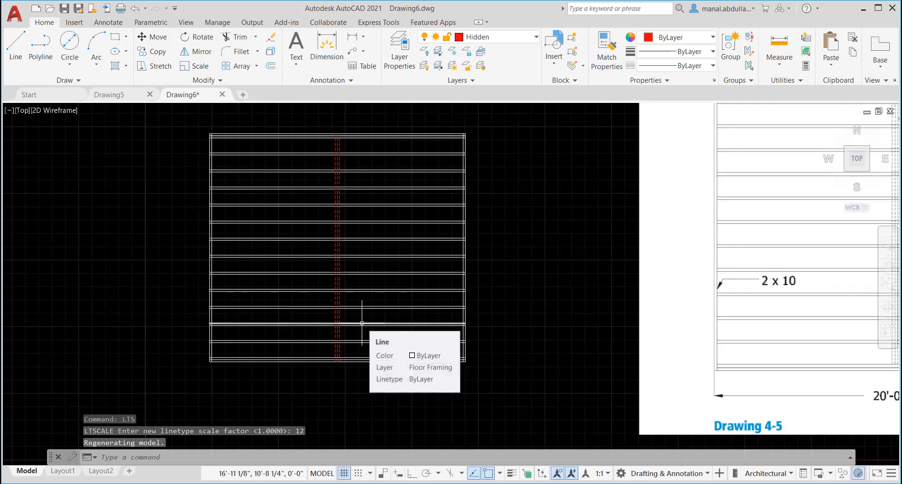
Step: Trim the ends of the lowest joists back to the inner line of the outline's right edge
scroll(397, 390, "up", 2)
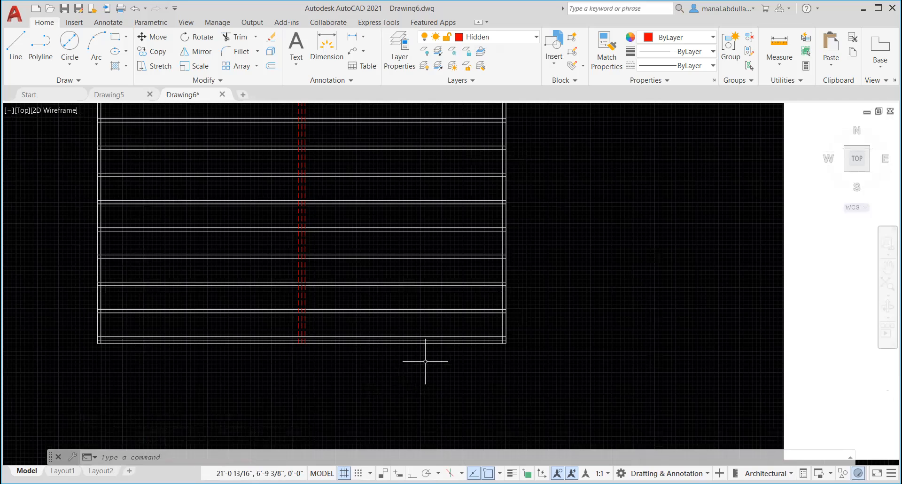
scroll(427, 362, "up", 2)
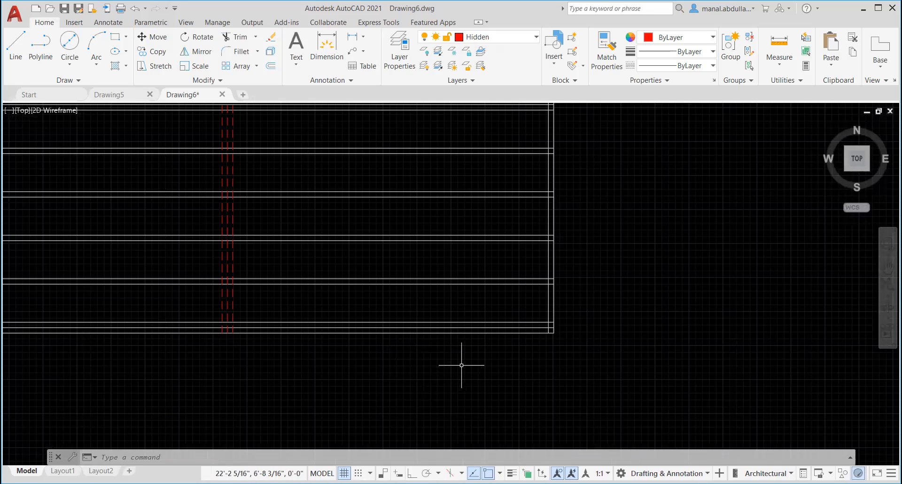
type("tr")
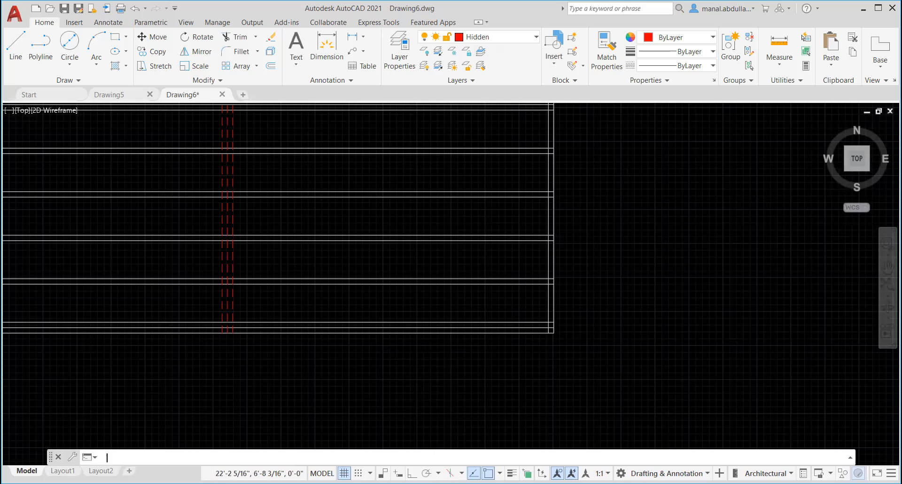
key("Return")
scroll(554, 345, "up", 1)
middle_click_drag(577, 259, 535, 357)
scroll(534, 357, "up", 1)
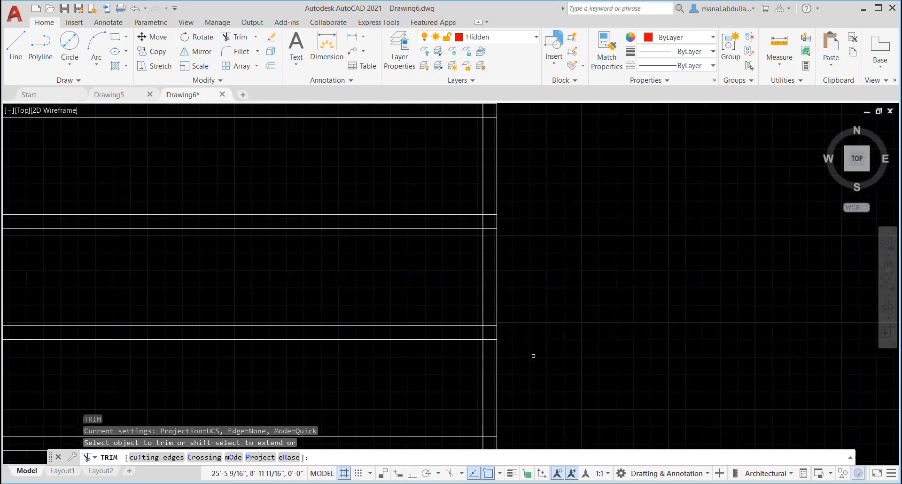
scroll(533, 356, "down", 2)
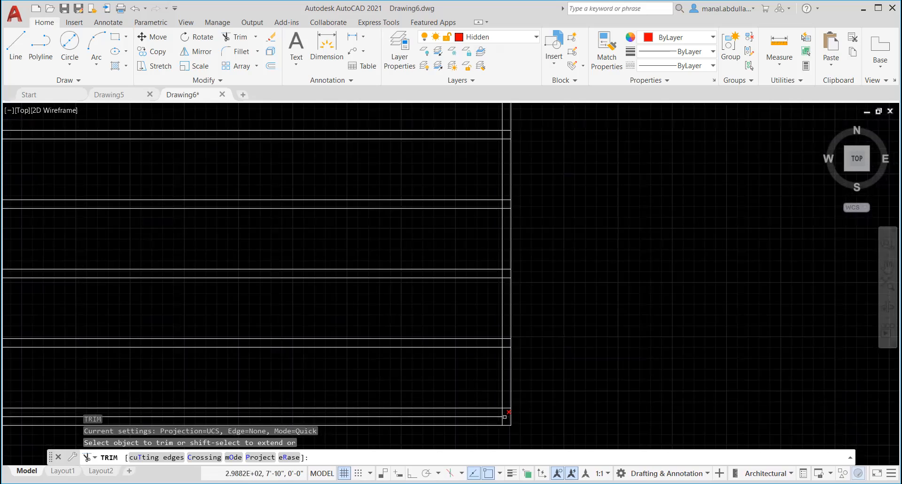
left_click(506, 417)
left_click(506, 406)
left_click(507, 408)
scroll(508, 361, "up", 2)
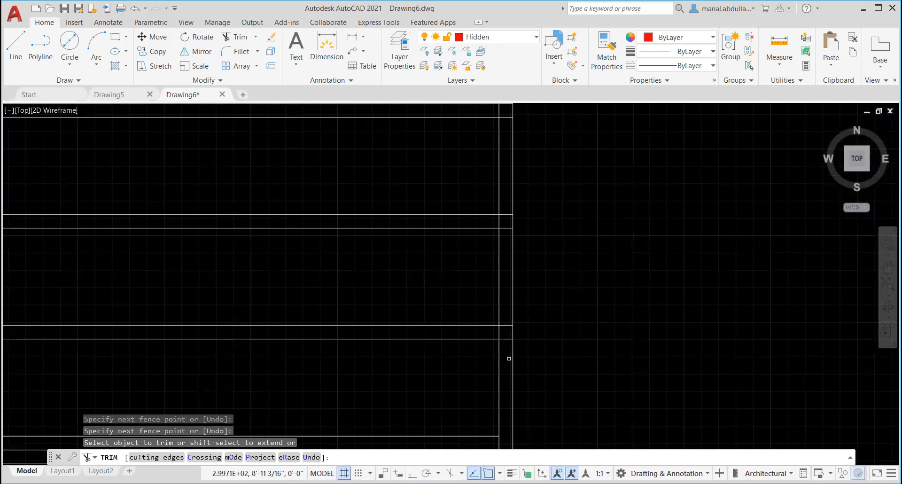
left_click(507, 360)
key("Return")
Step: Trim the ends of the middle joists back to the inner line along the outline's right edge
mouse_move(506, 183)
middle_mouse_down()
mouse_move(503, 237)
mouse_move(452, 259)
middle_mouse_up()
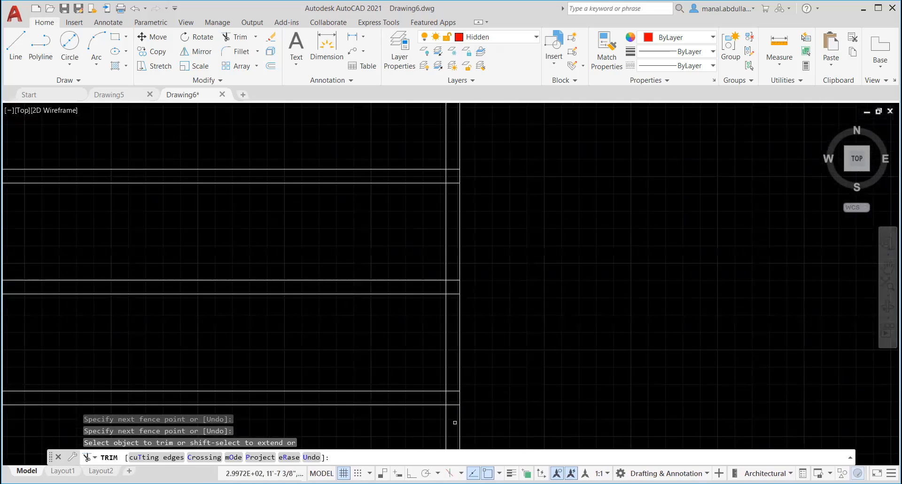
left_click(451, 422)
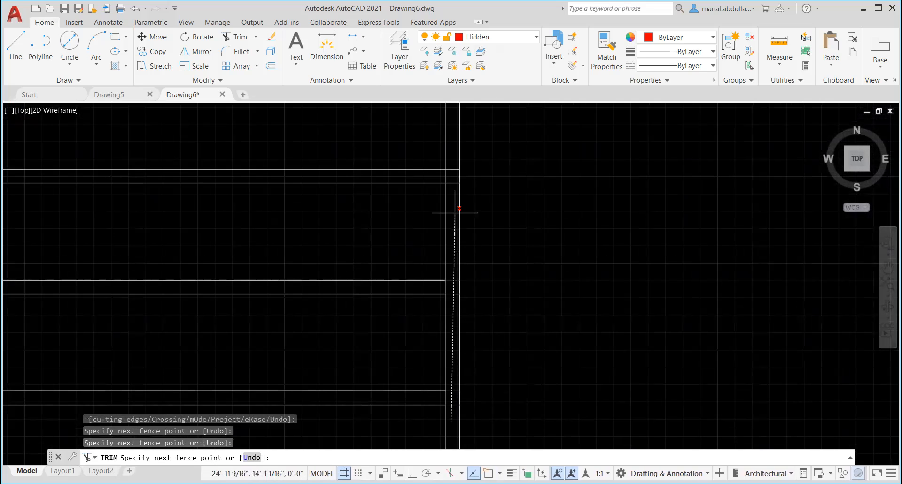
key("Return")
scroll(442, 219, "down", 2)
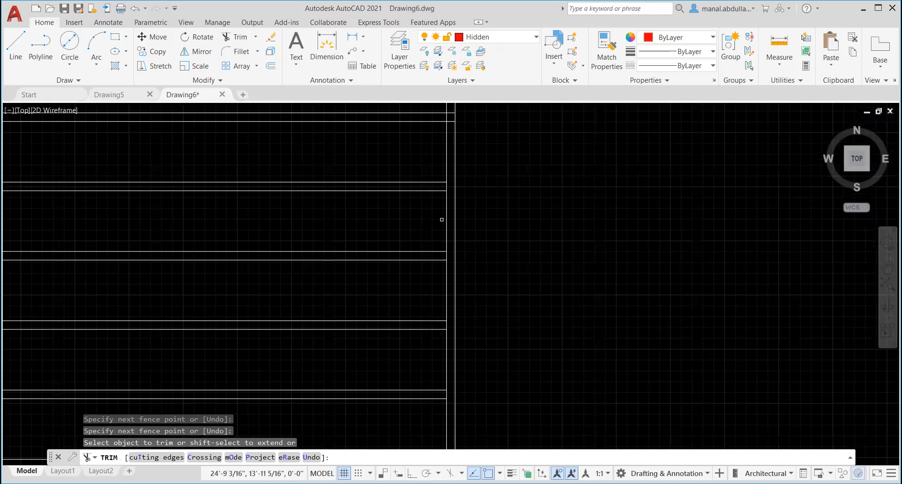
scroll(427, 188, "down", 2)
mouse_move(428, 191)
middle_mouse_down()
mouse_move(483, 299)
mouse_move(470, 351)
mouse_move(413, 396)
middle_mouse_up()
scroll(416, 385, "up", 2)
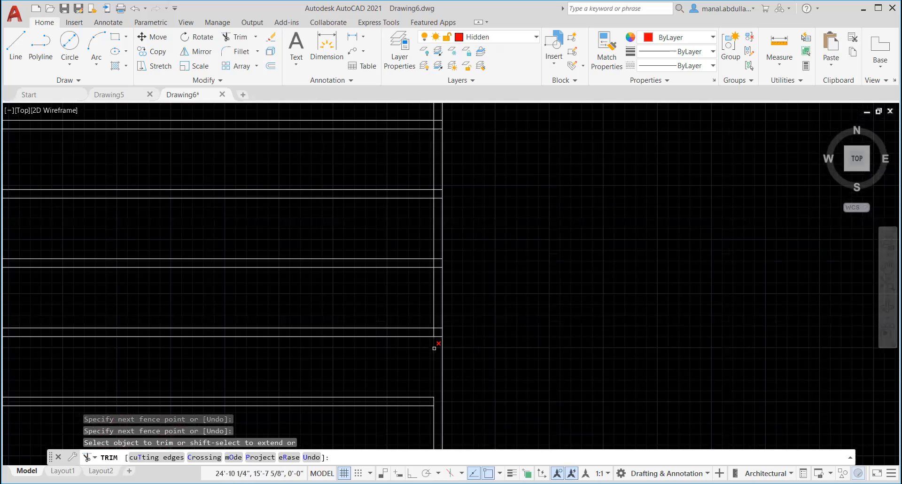
scroll(443, 350, "up", 2)
left_click(441, 329)
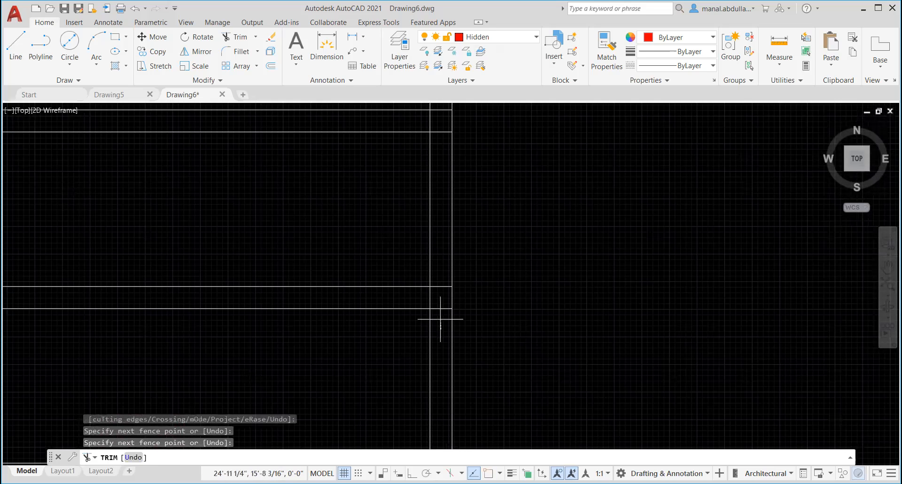
key("Return")
Step: Trim the ends of the upper joists, up to the outline's top right corner, back to the inner line
scroll(448, 217, "down", 2)
mouse_move(380, 187)
middle_mouse_down()
mouse_move(381, 233)
mouse_move(357, 205)
middle_mouse_up()
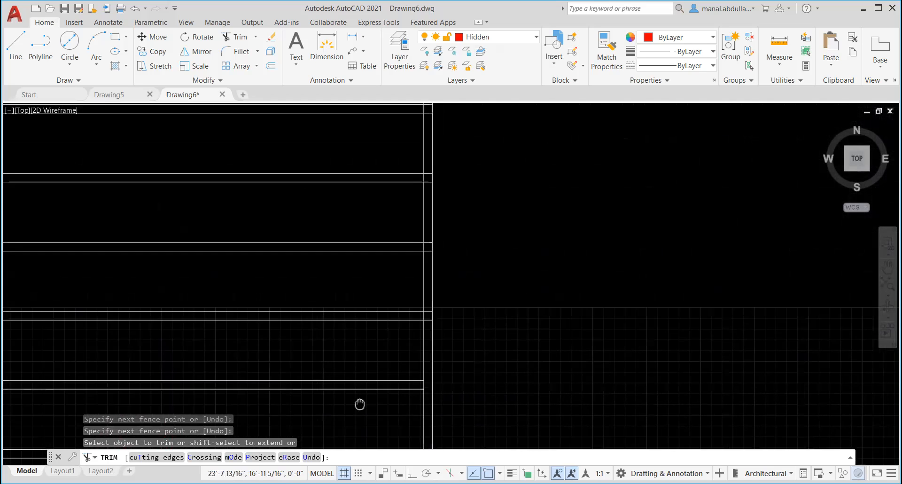
left_click(424, 334)
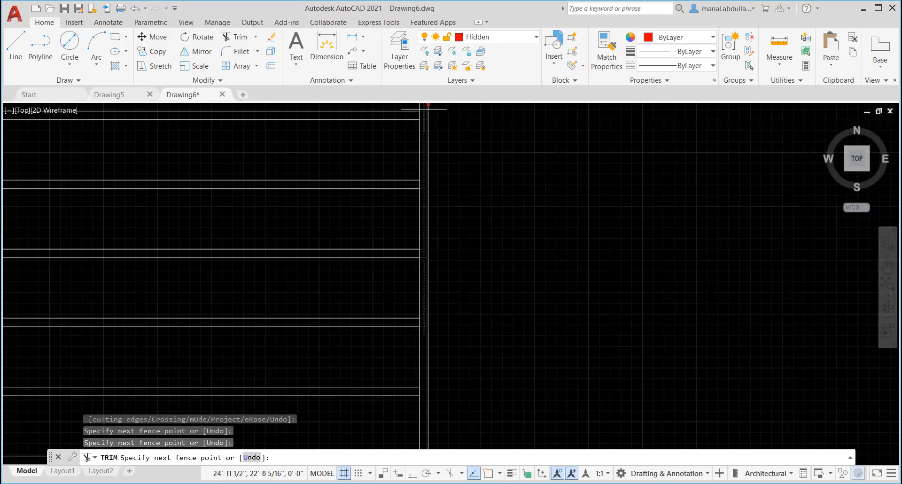
key("Return")
scroll(444, 246, "down", 4)
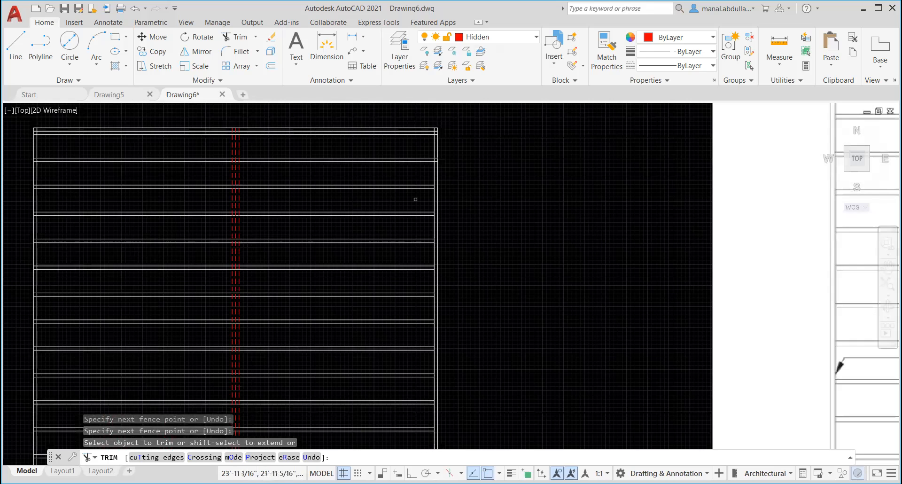
scroll(410, 137, "up", 4)
middle_click_drag(392, 220, 383, 237)
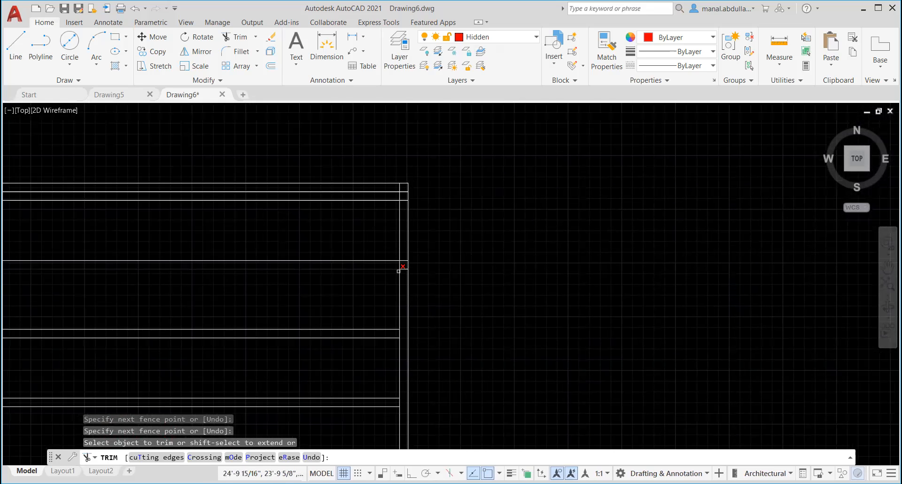
left_click(403, 282)
key("Return")
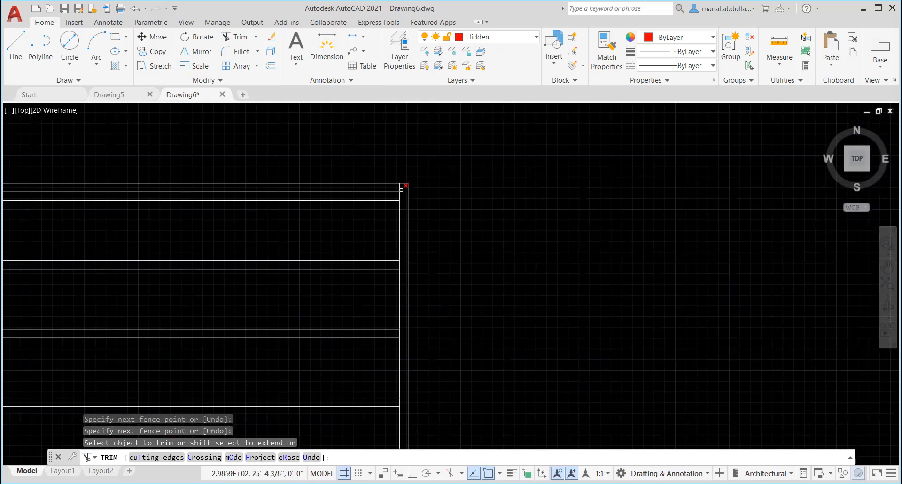
key("Return")
Step: Examine the joist ends at the outline's lower left corner, and compare the whole plan with the Drawing 4-5 reference image
scroll(402, 189, "down", 3)
middle_click_drag(244, 225, 548, 159)
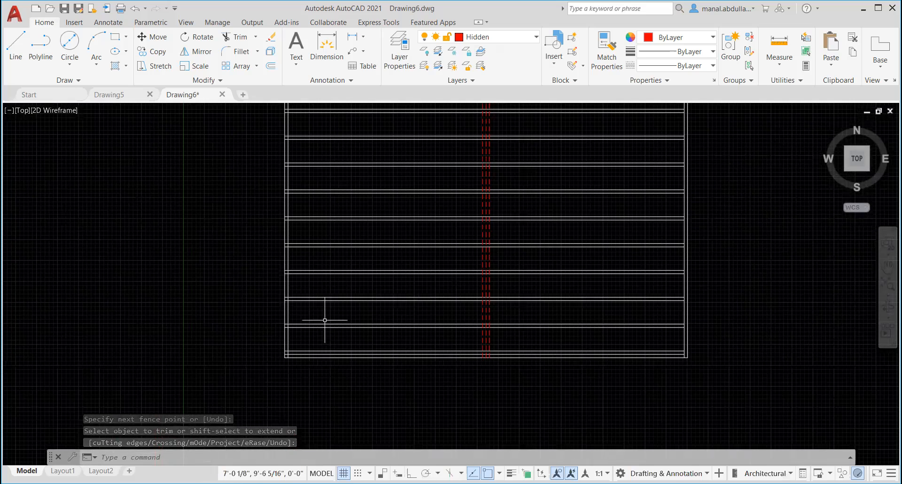
scroll(322, 324, "up", 3)
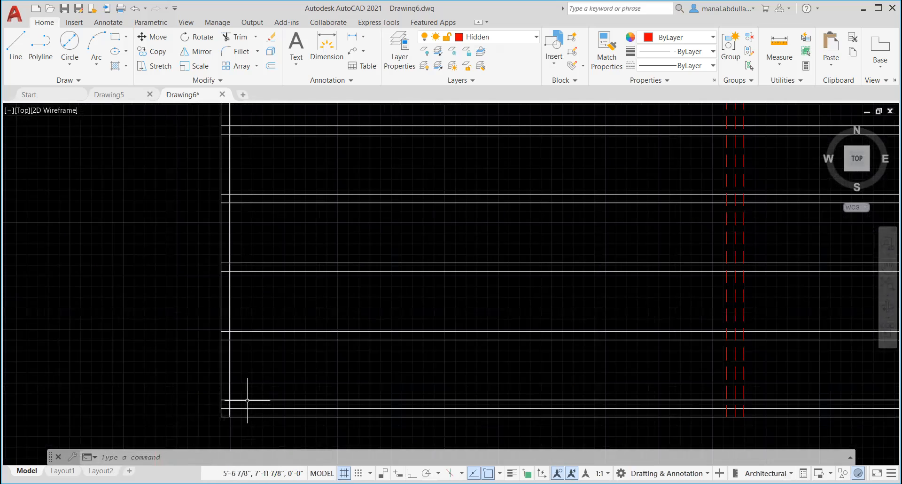
key("Escape")
scroll(604, 359, "down", 3)
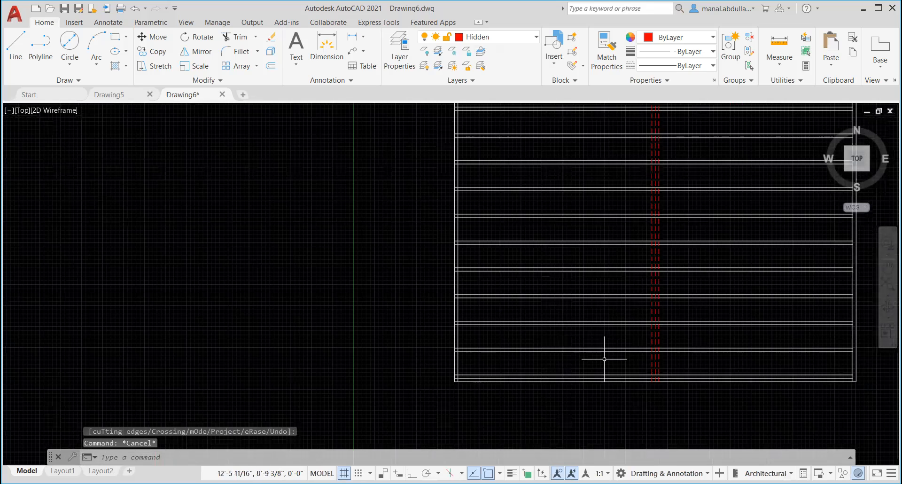
middle_click_drag(656, 224, 437, 274)
scroll(438, 277, "down", 2)
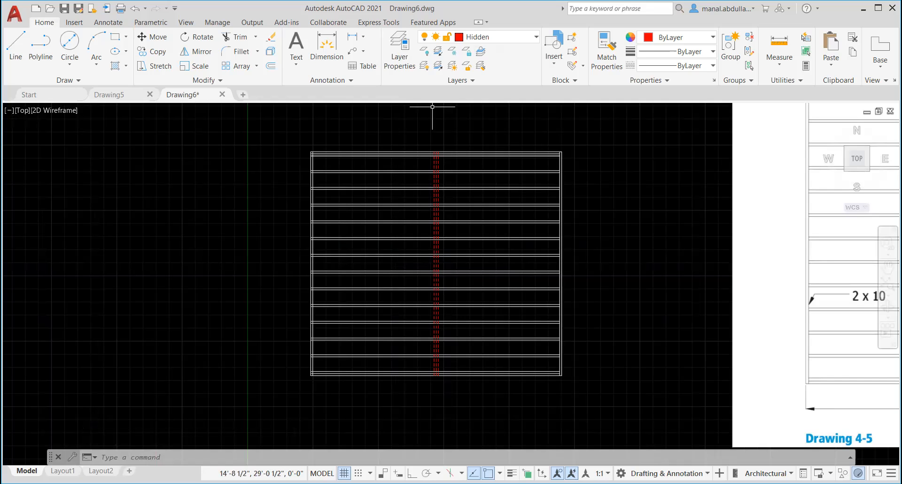
scroll(698, 264, "down", 4)
middle_click_drag(684, 262, 416, 282)
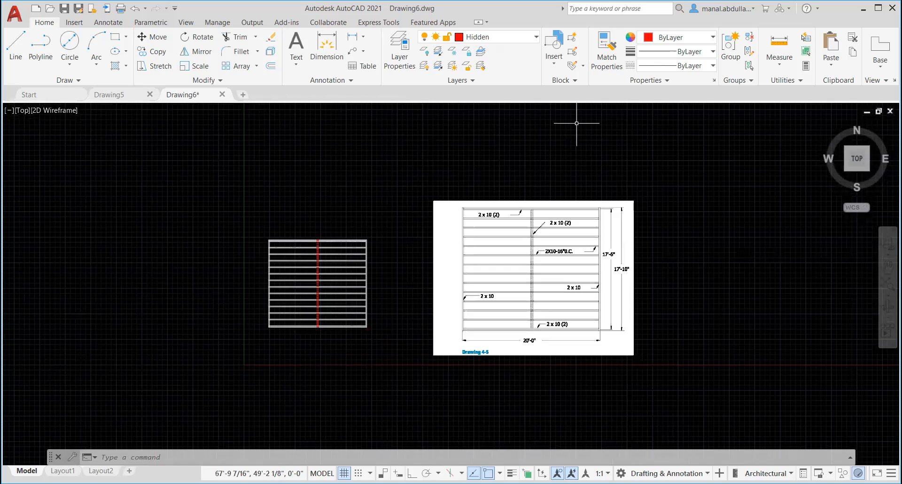